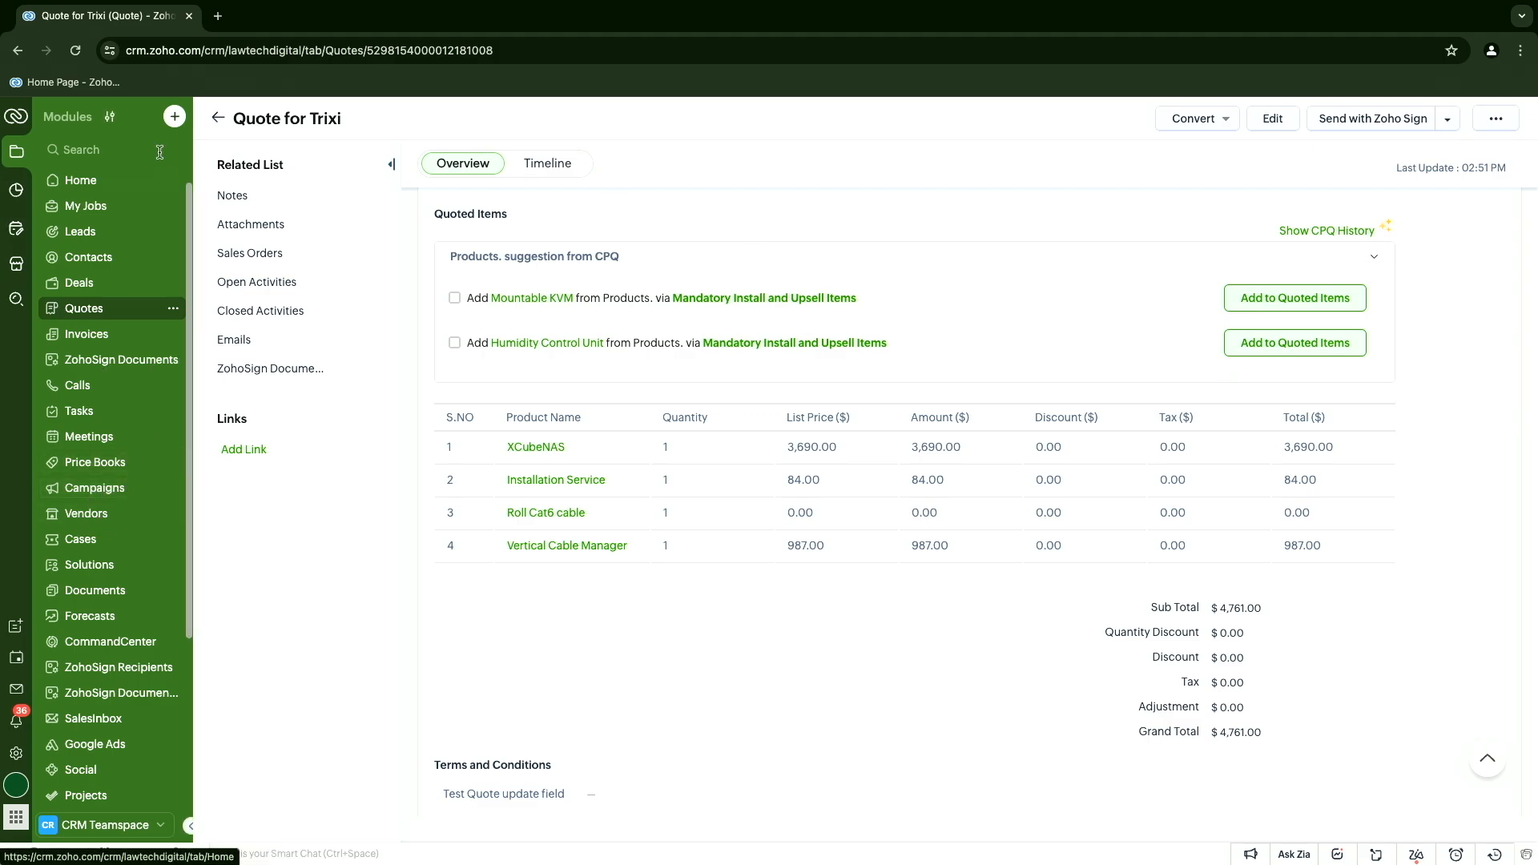
- Open the Cable Quote invoice from the Invoices module and start sending it with Zoho Sign
click(109, 336)
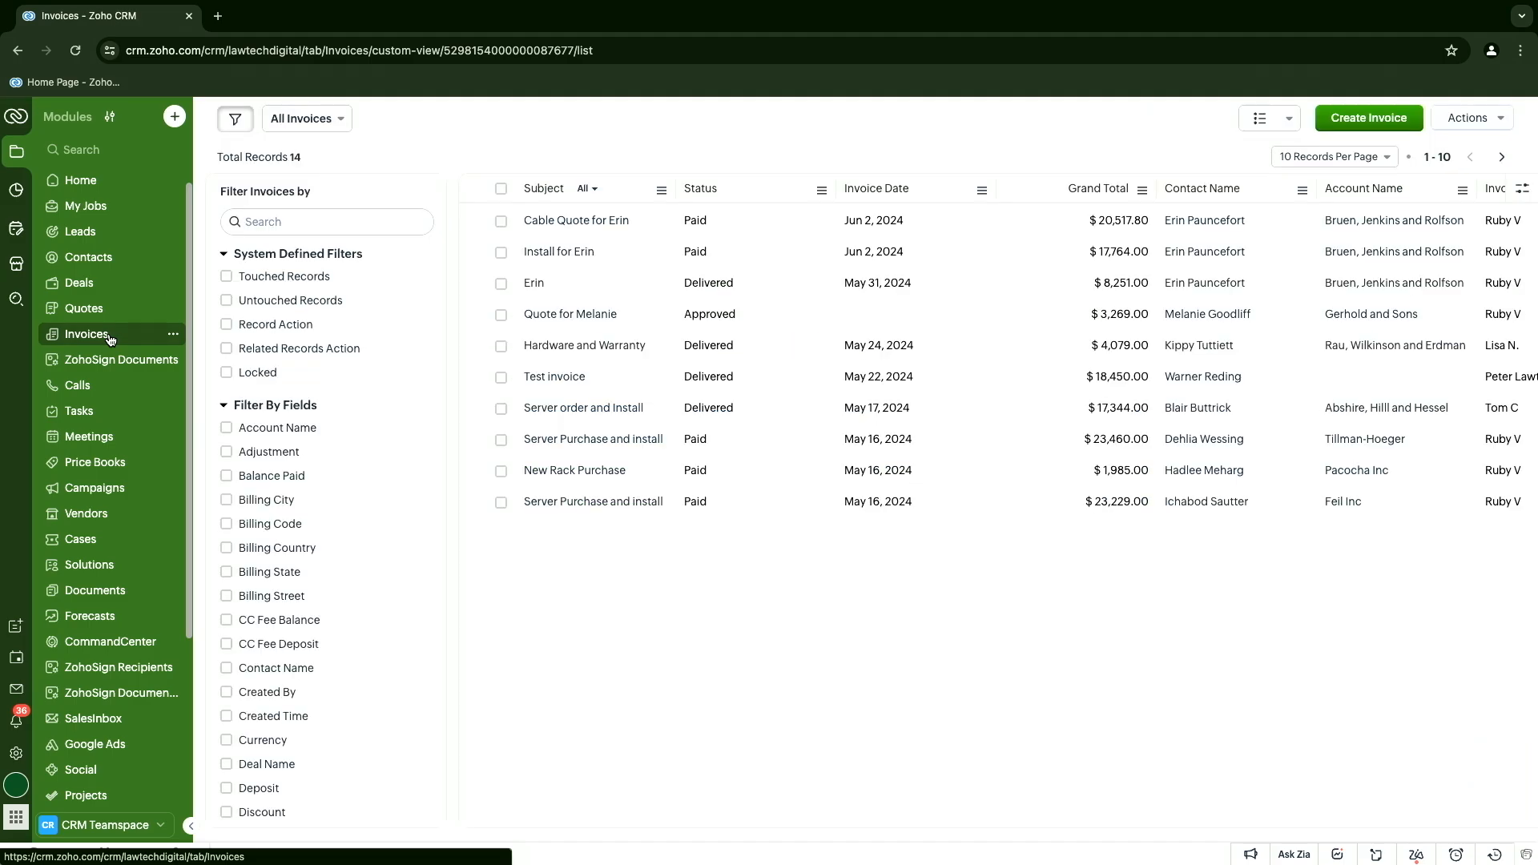
click(599, 223)
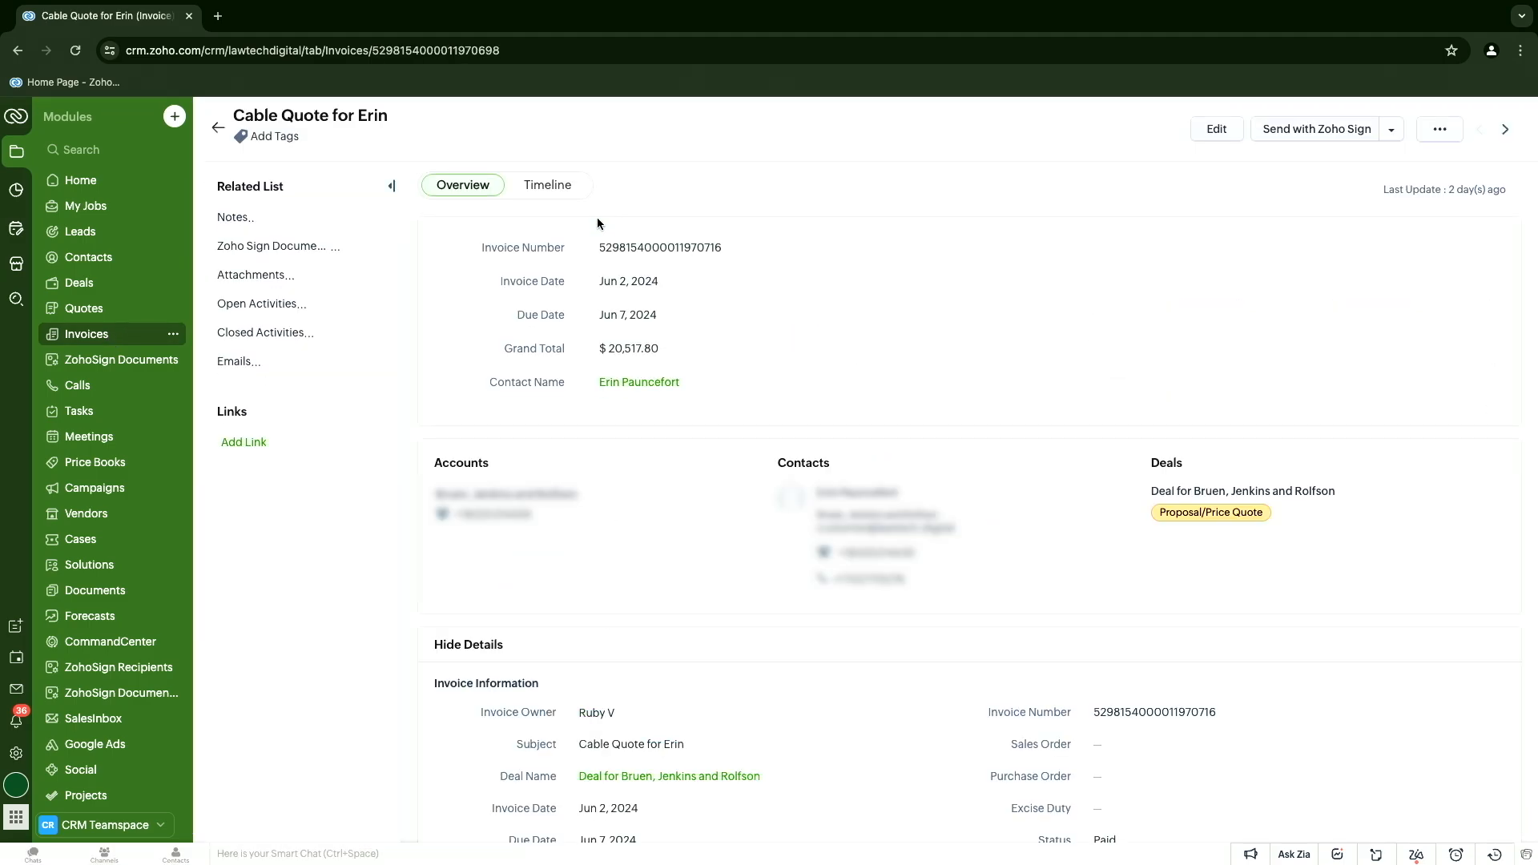
click(1316, 129)
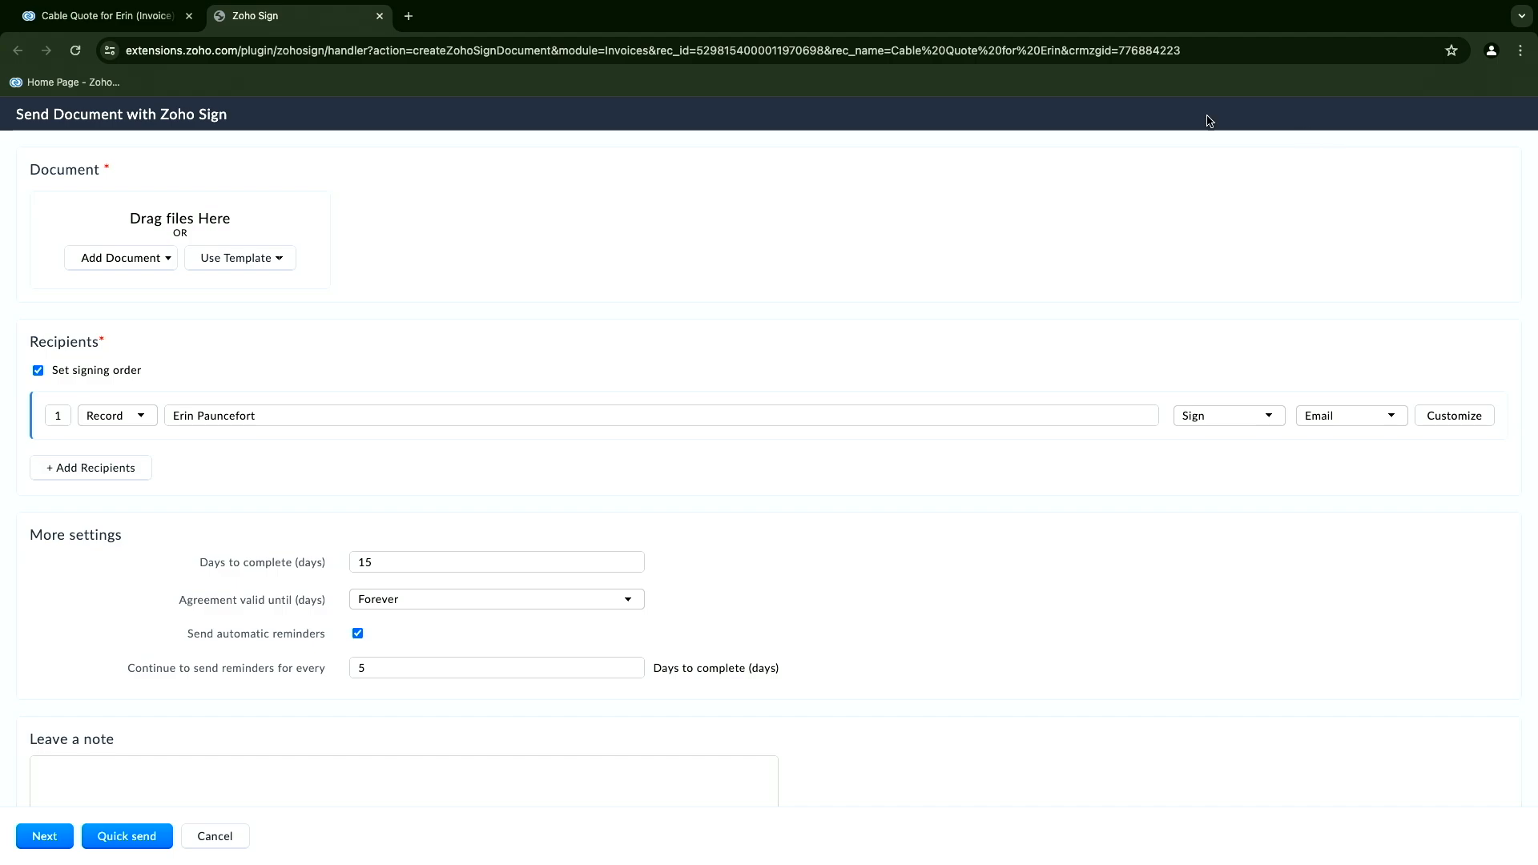
- Add a document to the signing request from the CRM template "Invoice Template"
click(281, 261)
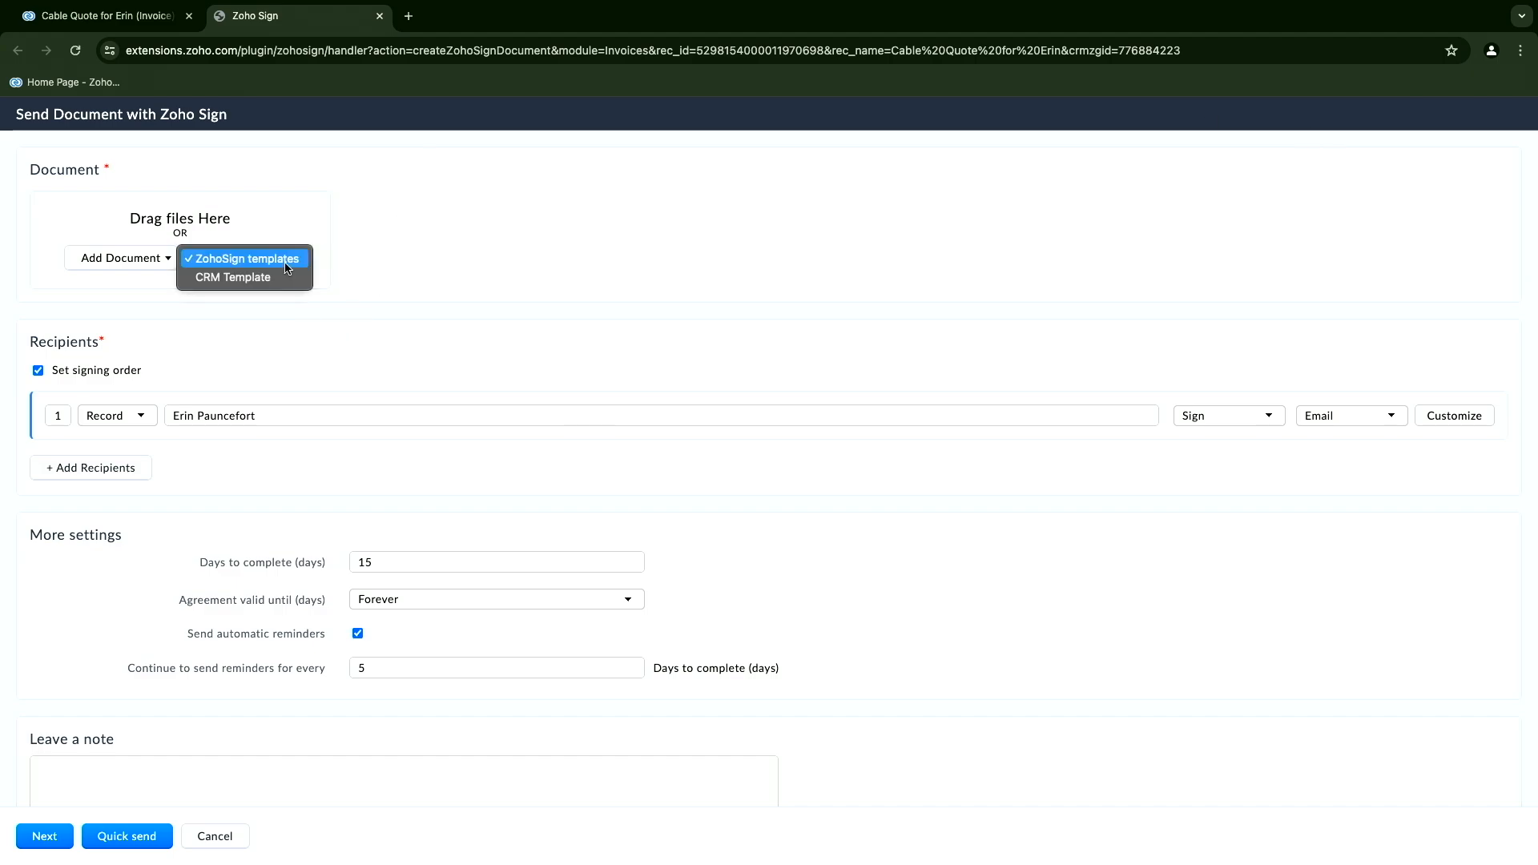
click(277, 276)
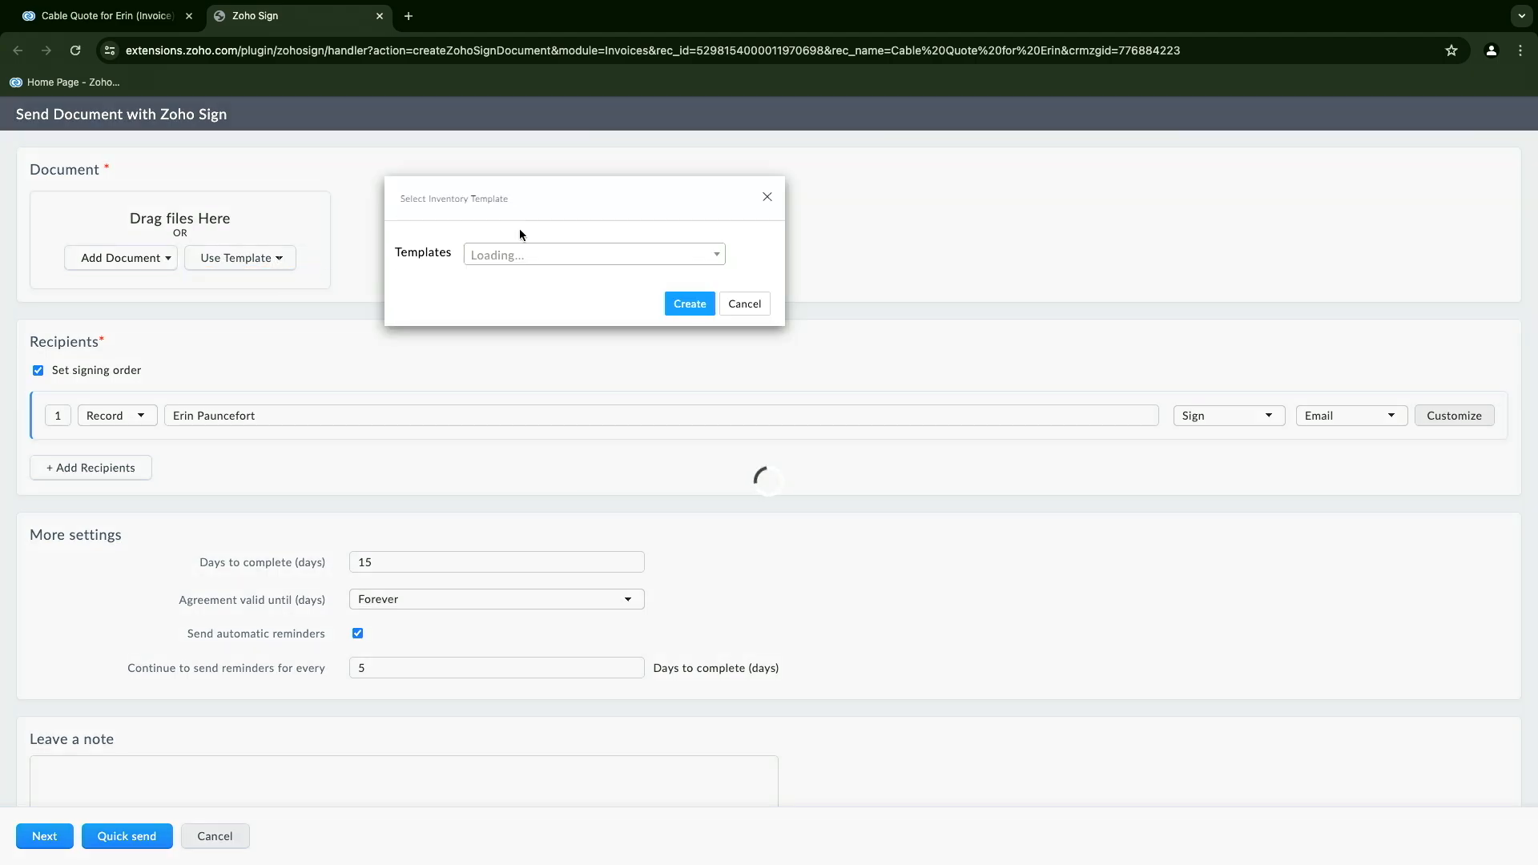
click(613, 252)
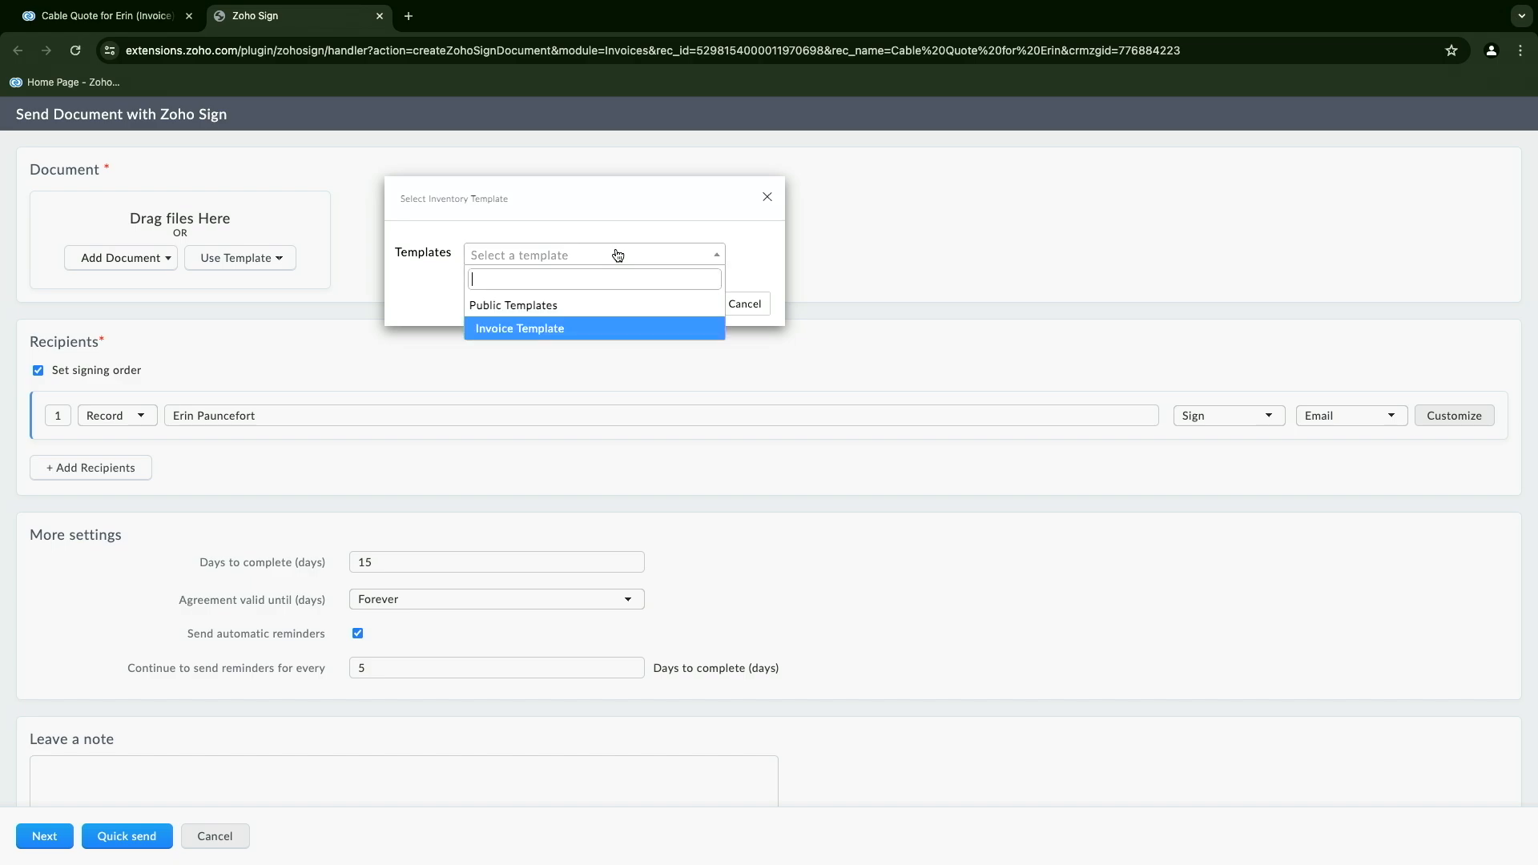
click(574, 335)
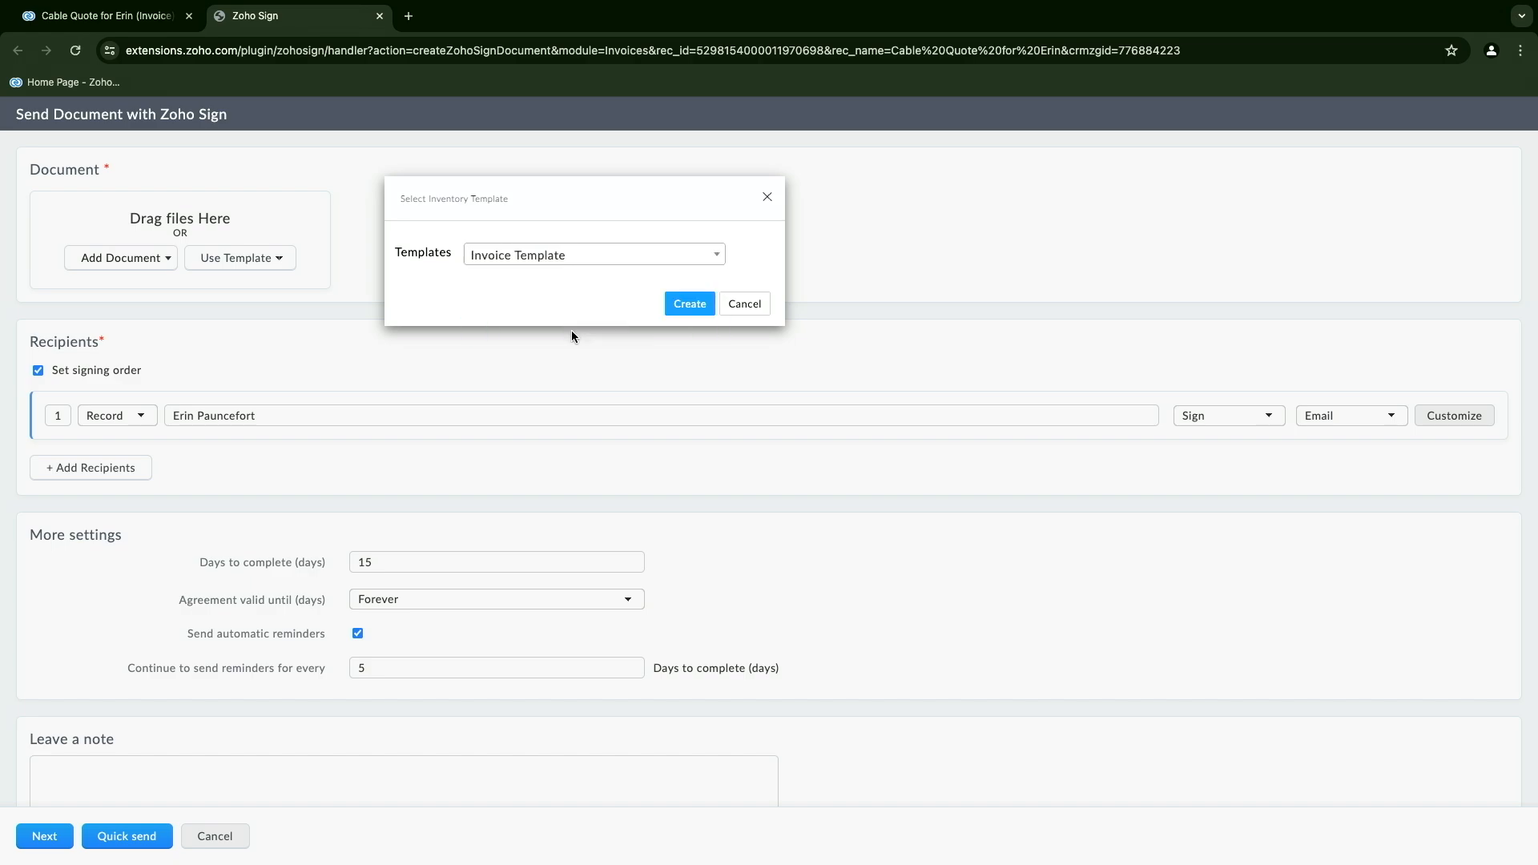
click(698, 307)
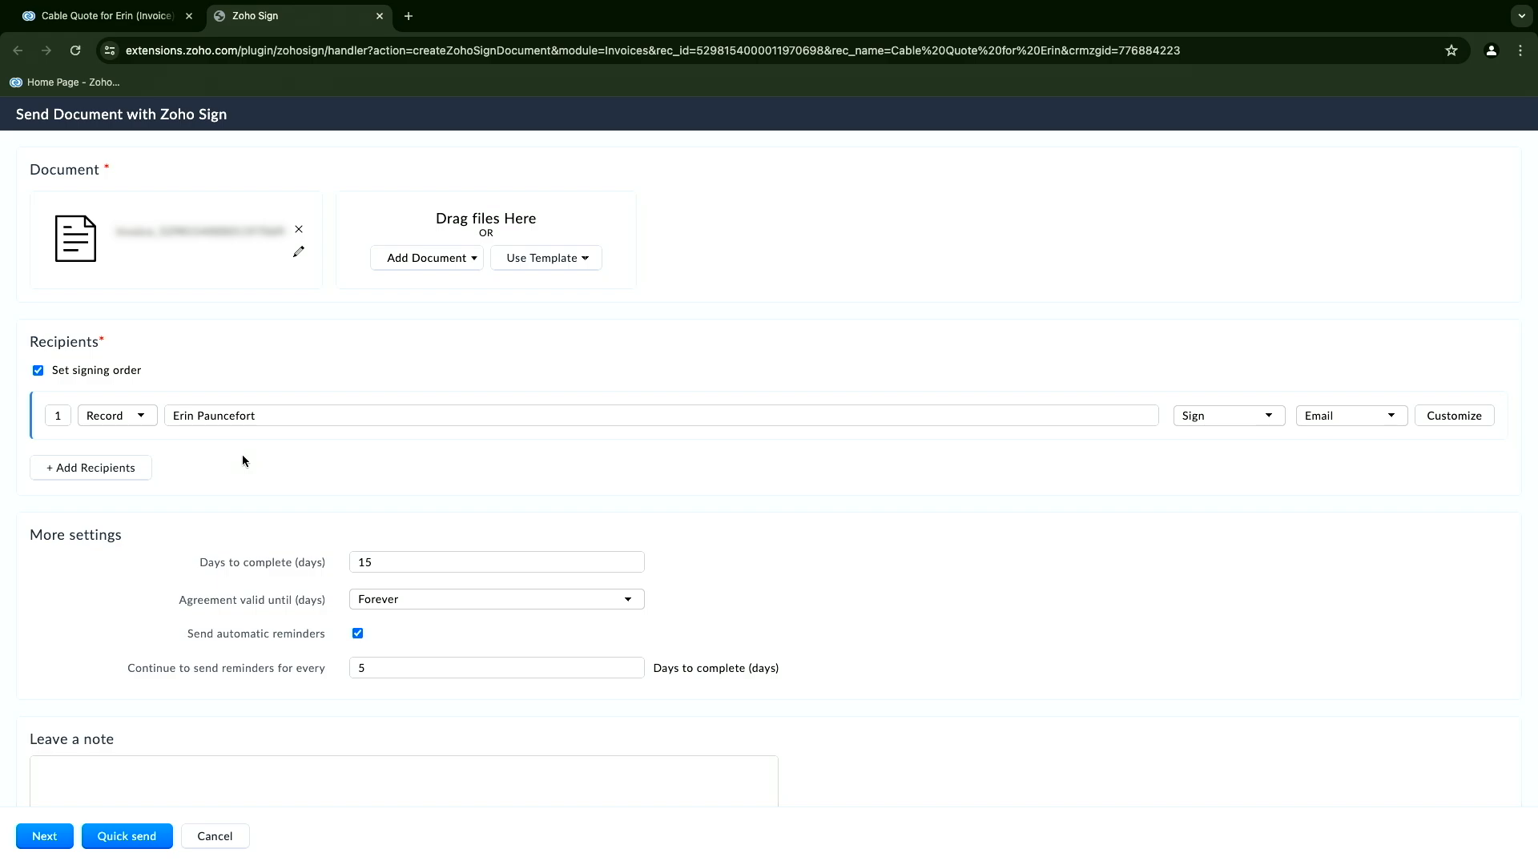
- Continue to the document editor and place a Signature field on the "paid by" line and a Sign Date field on the Date line
click(46, 841)
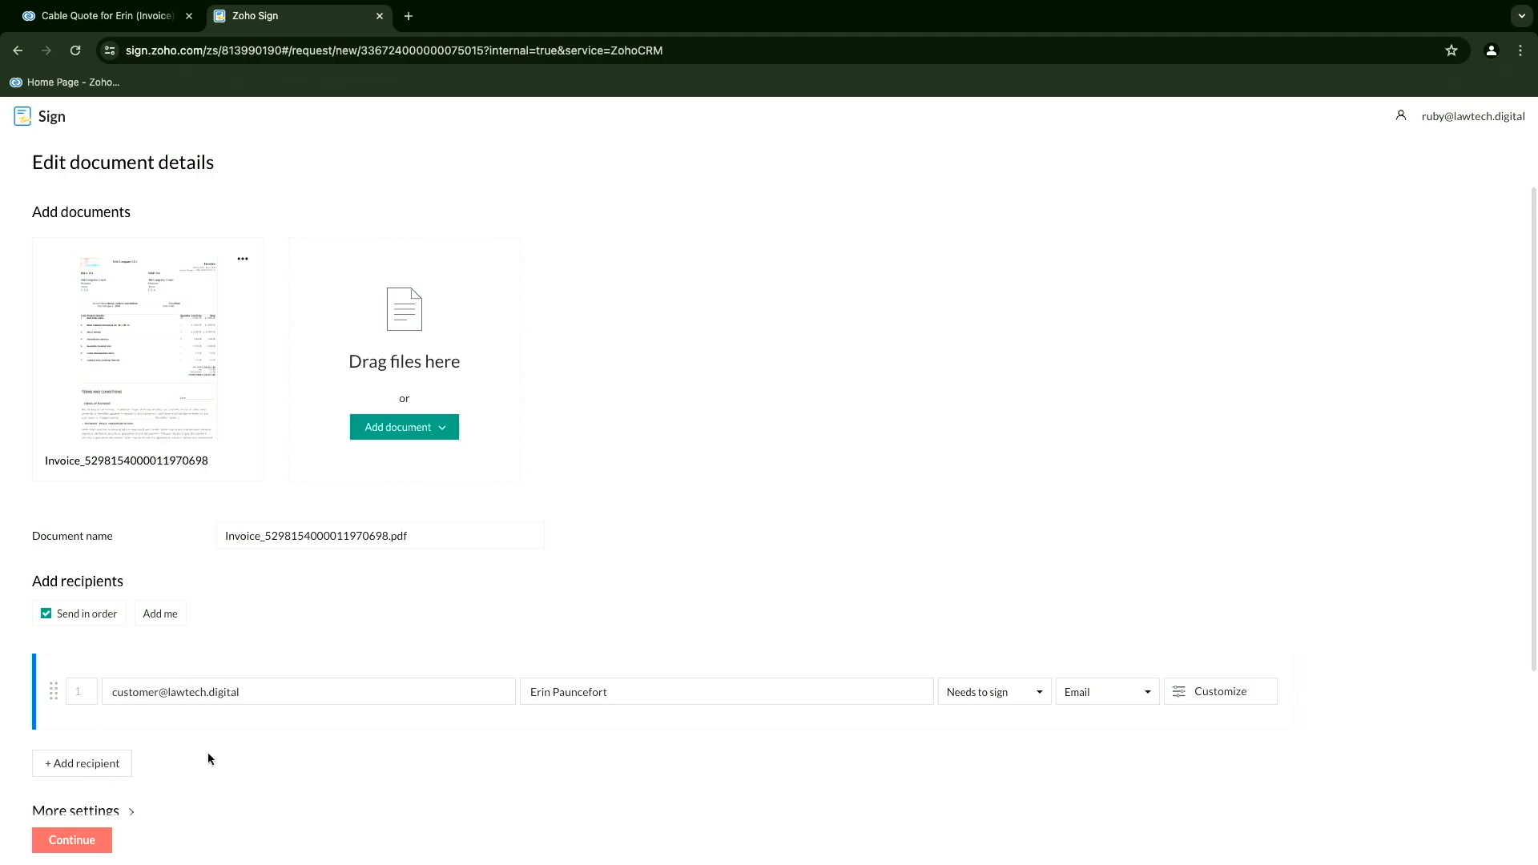
click(68, 846)
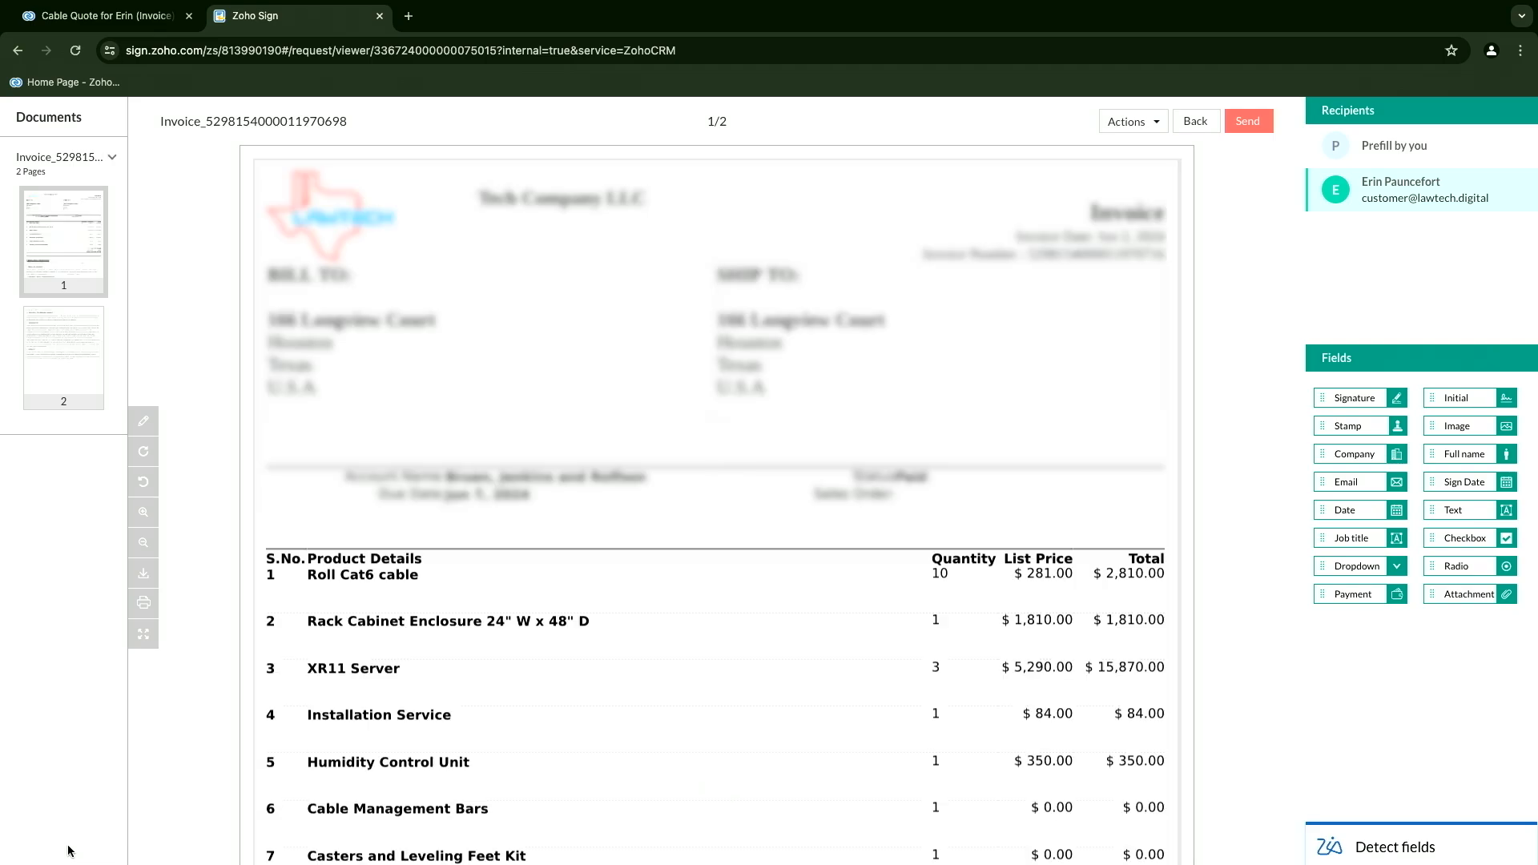
scroll(1015, 395, down, 6)
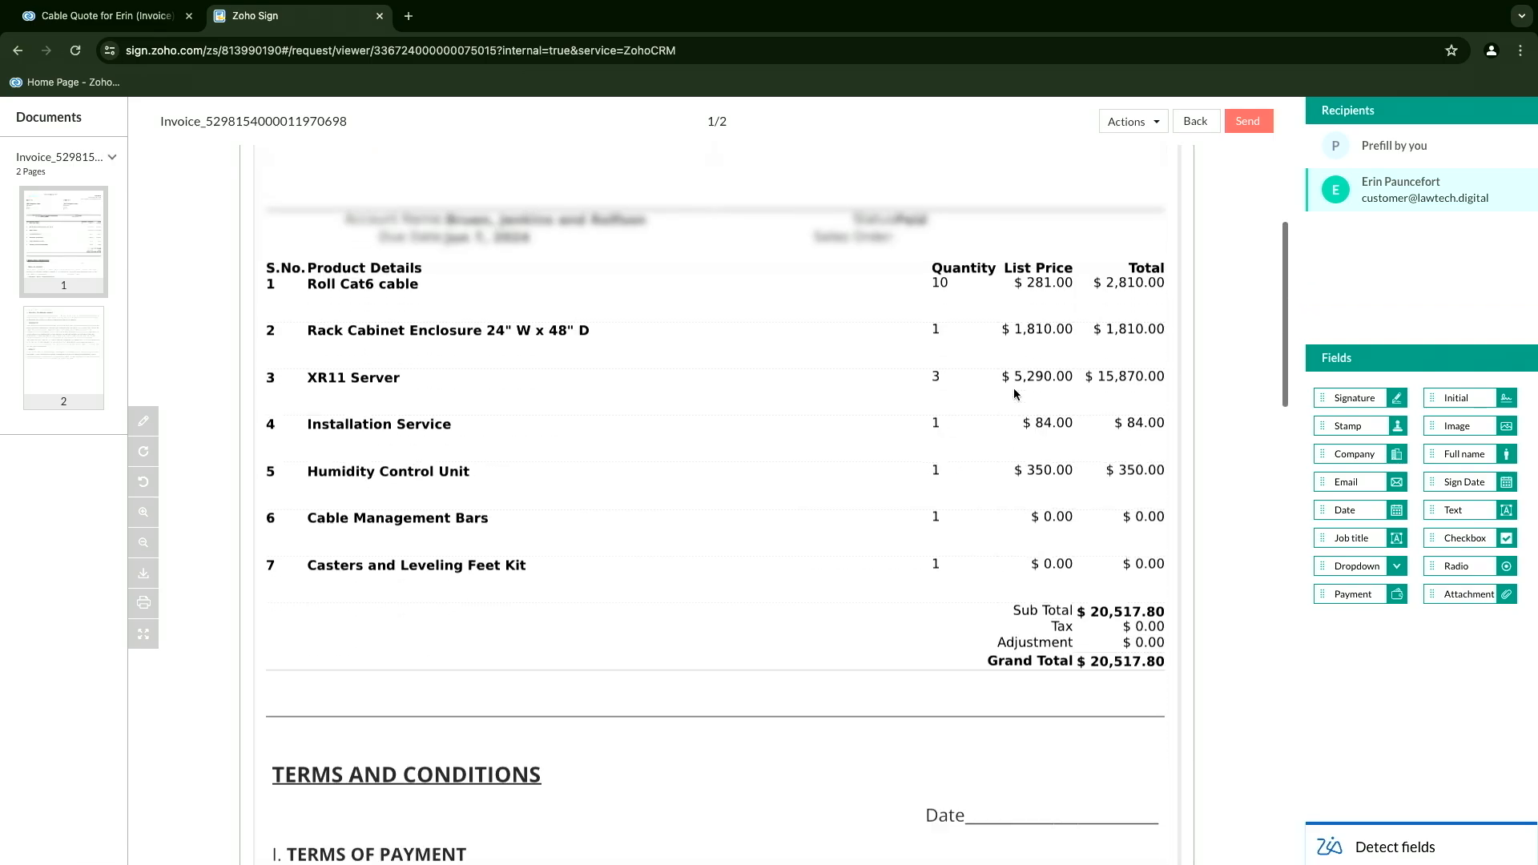
scroll(1015, 395, down, 3)
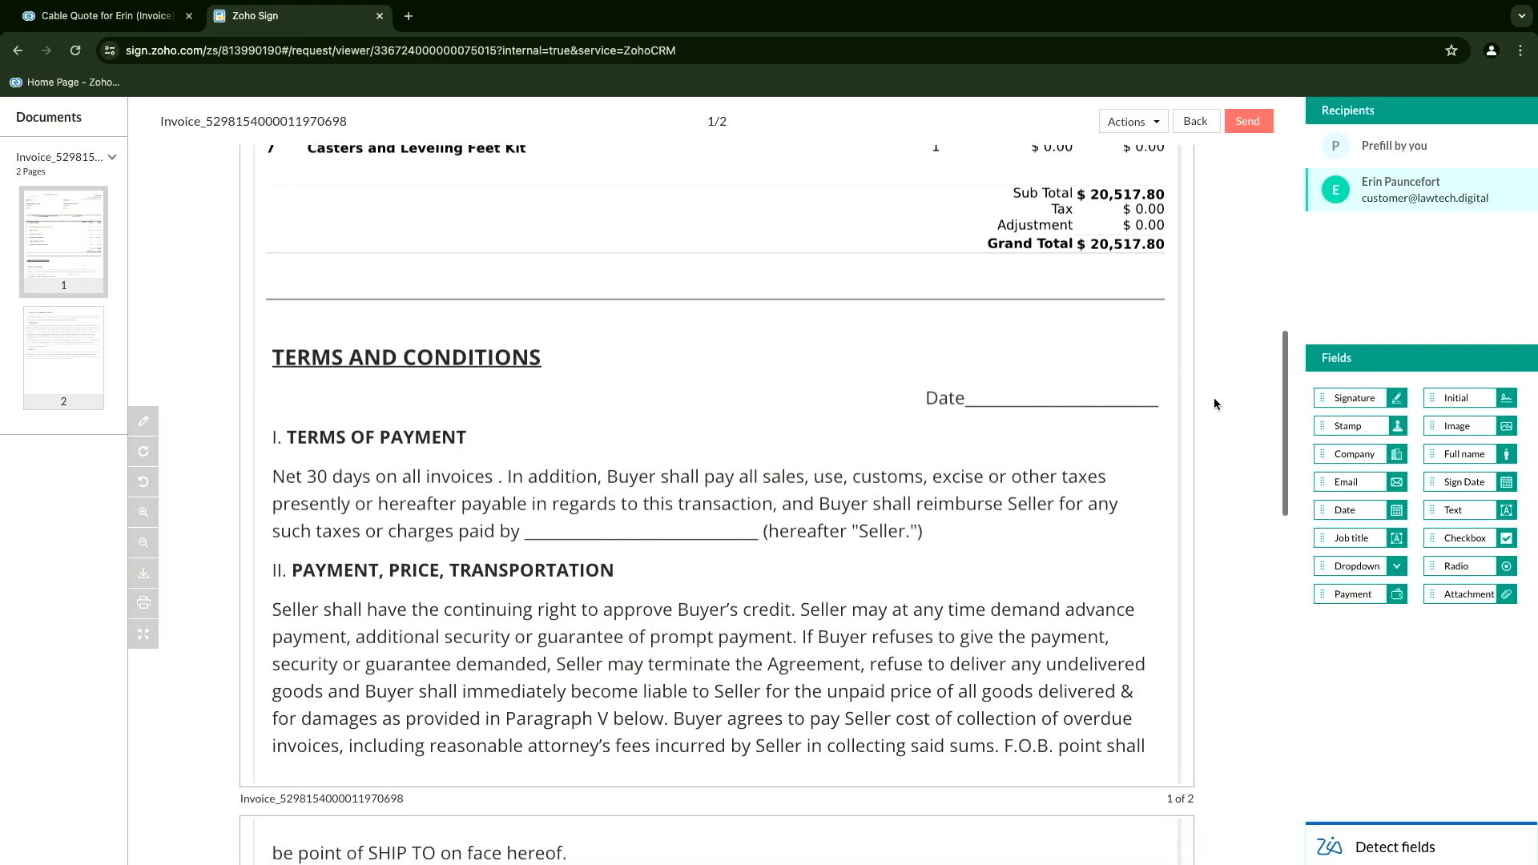
mouse_move(1387, 397)
mouse_down()
mouse_move(982, 430)
mouse_move(579, 548)
mouse_move(596, 522)
mouse_up()
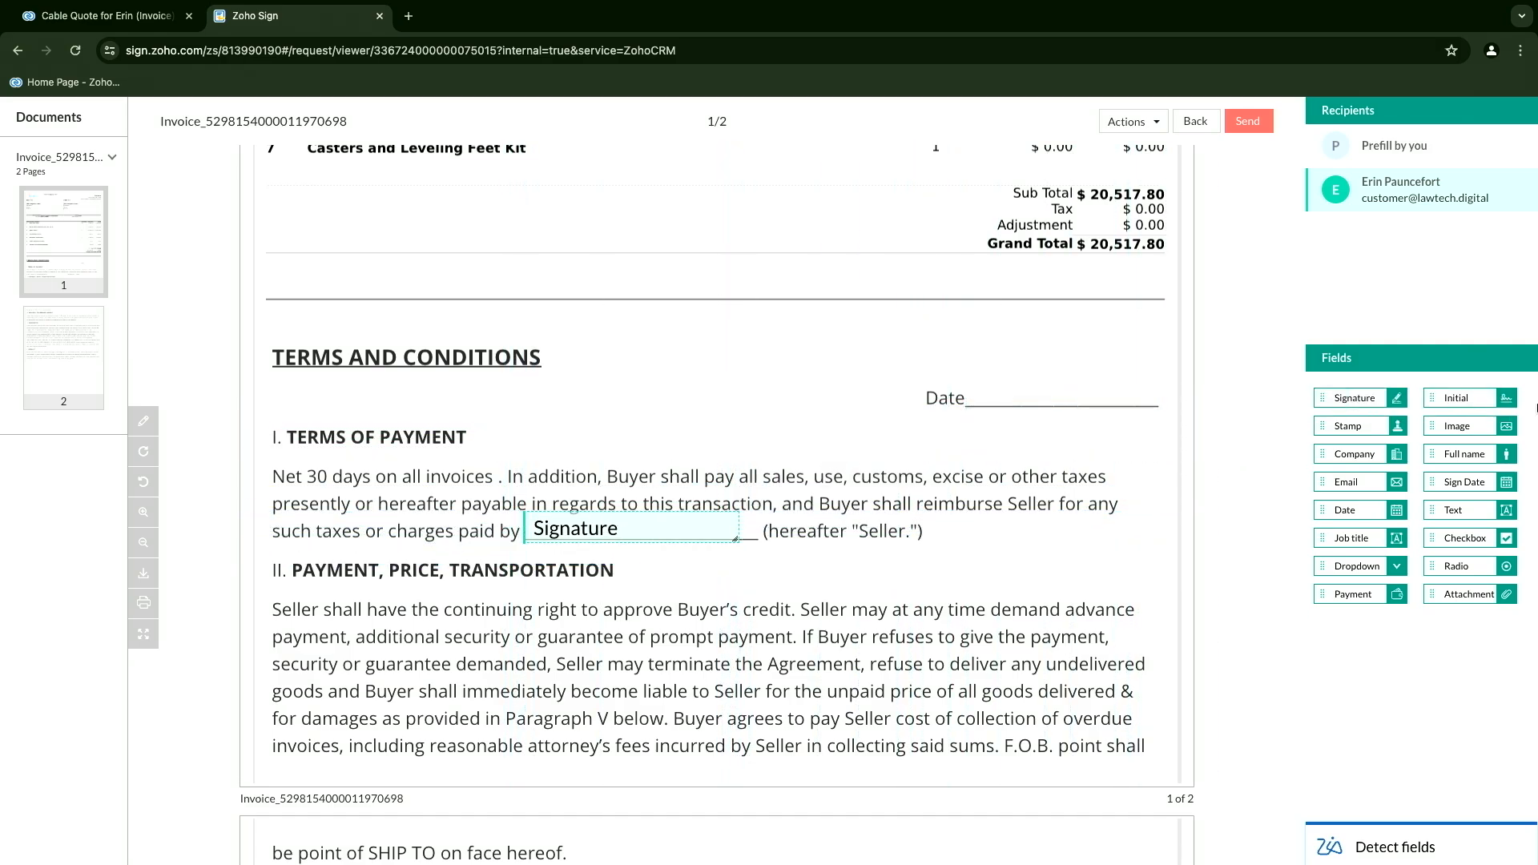
drag(1467, 482, 1020, 391)
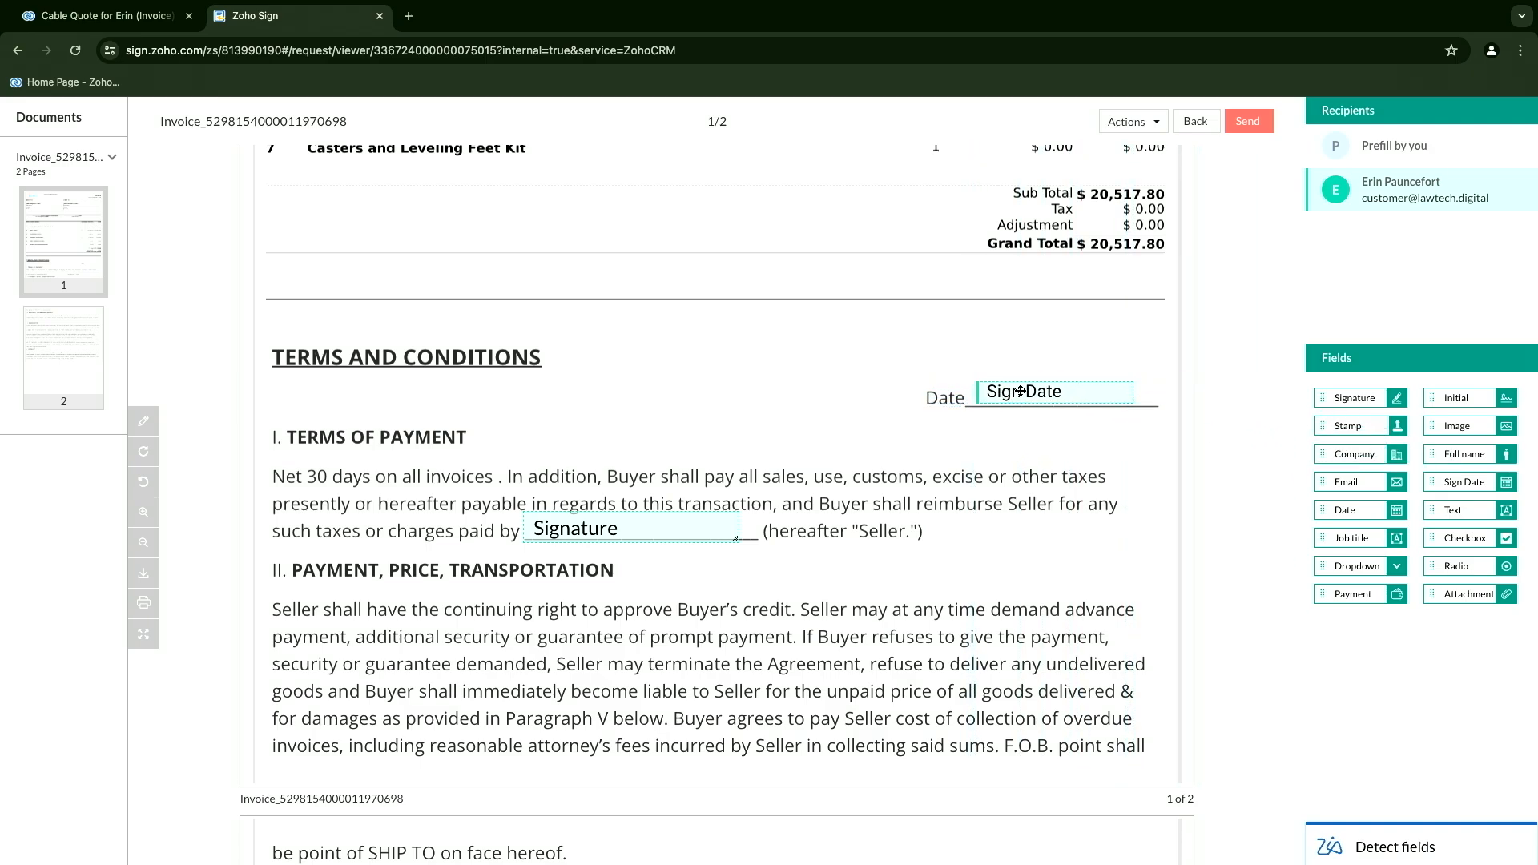
- Send the invoice for signature, confirm the recipient's fields, and return to the invoice record
click(1258, 125)
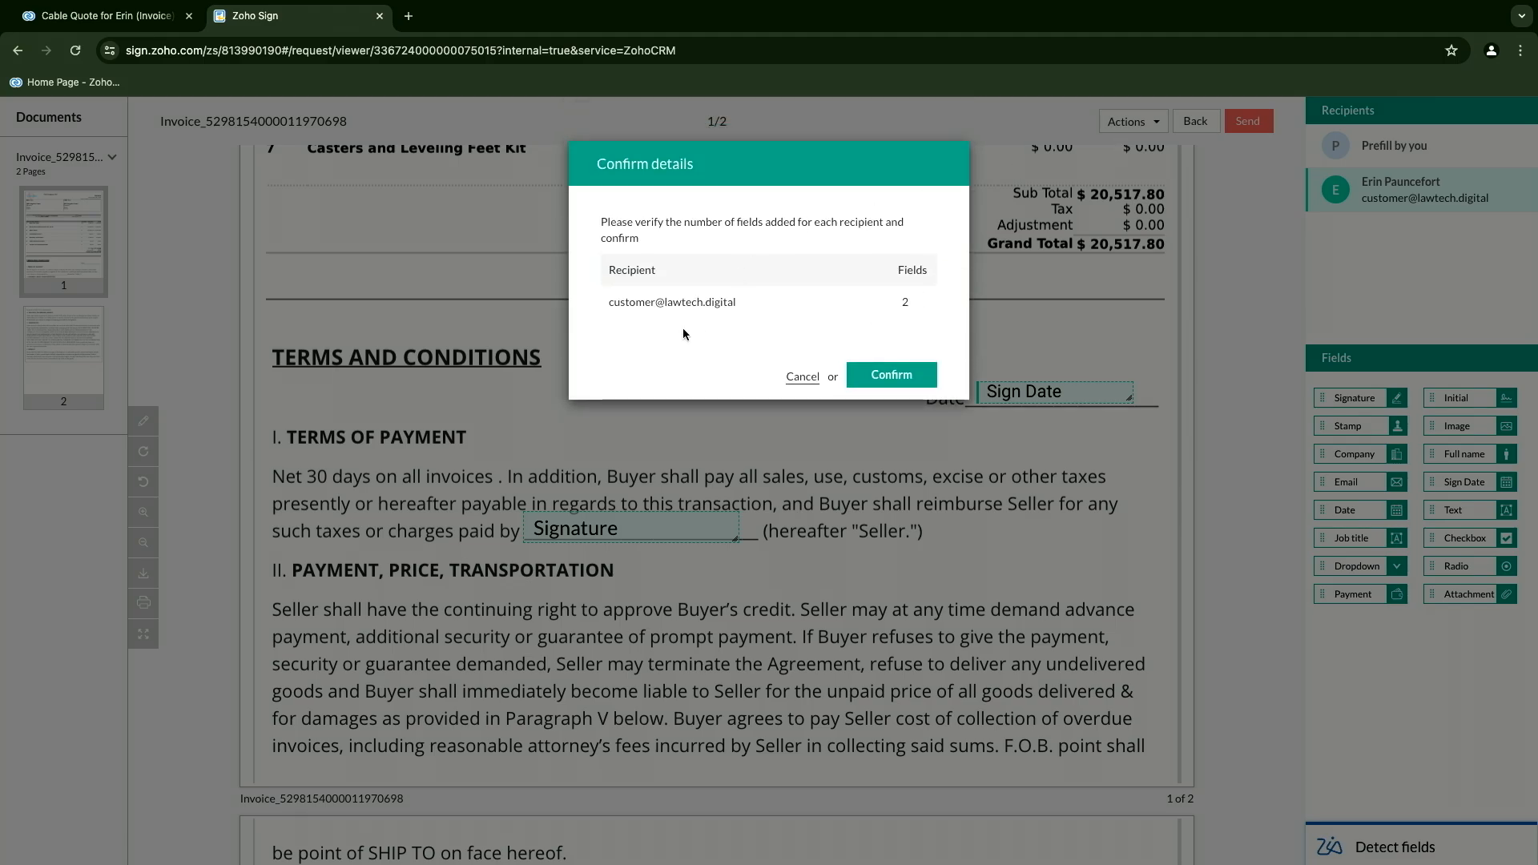
click(902, 375)
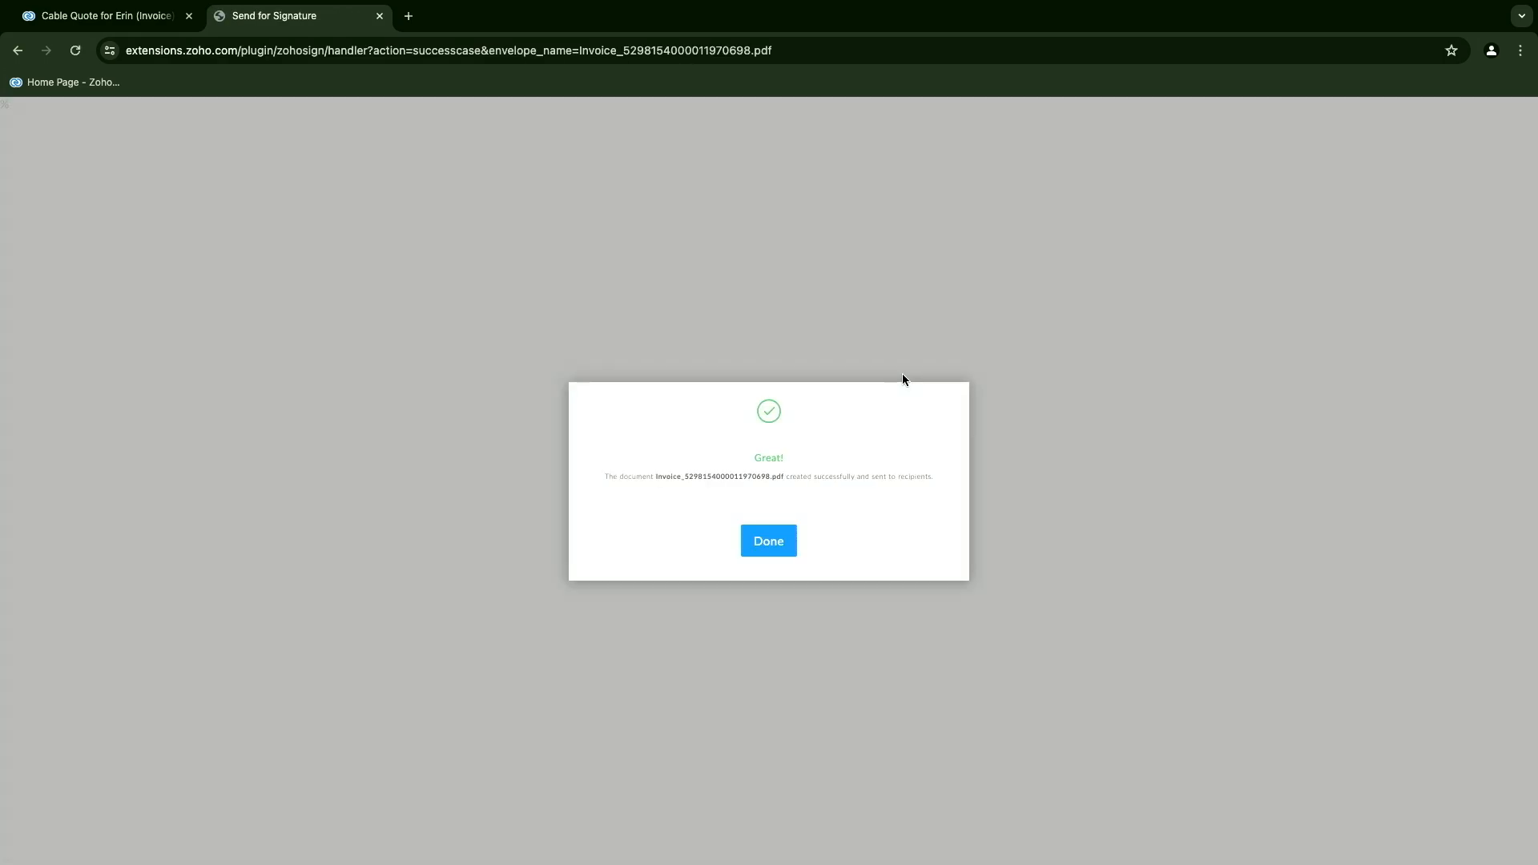
click(776, 540)
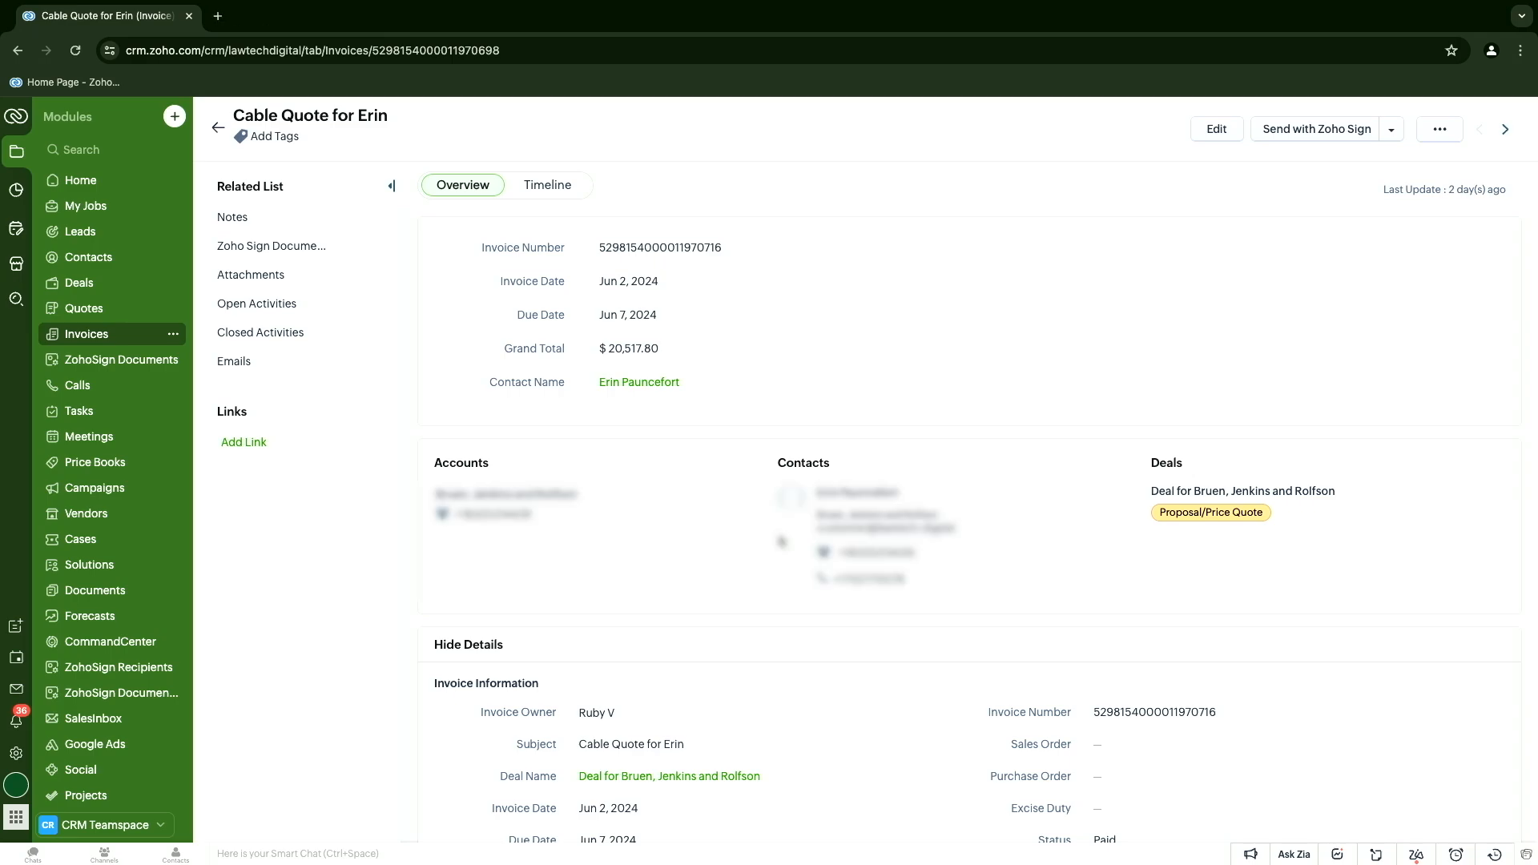
- Switch to the customer's Purely Mail inbox, refresh it, and open the invoice document from the newest signature request
key(ctrl+Left)
key(ctrl+Right)
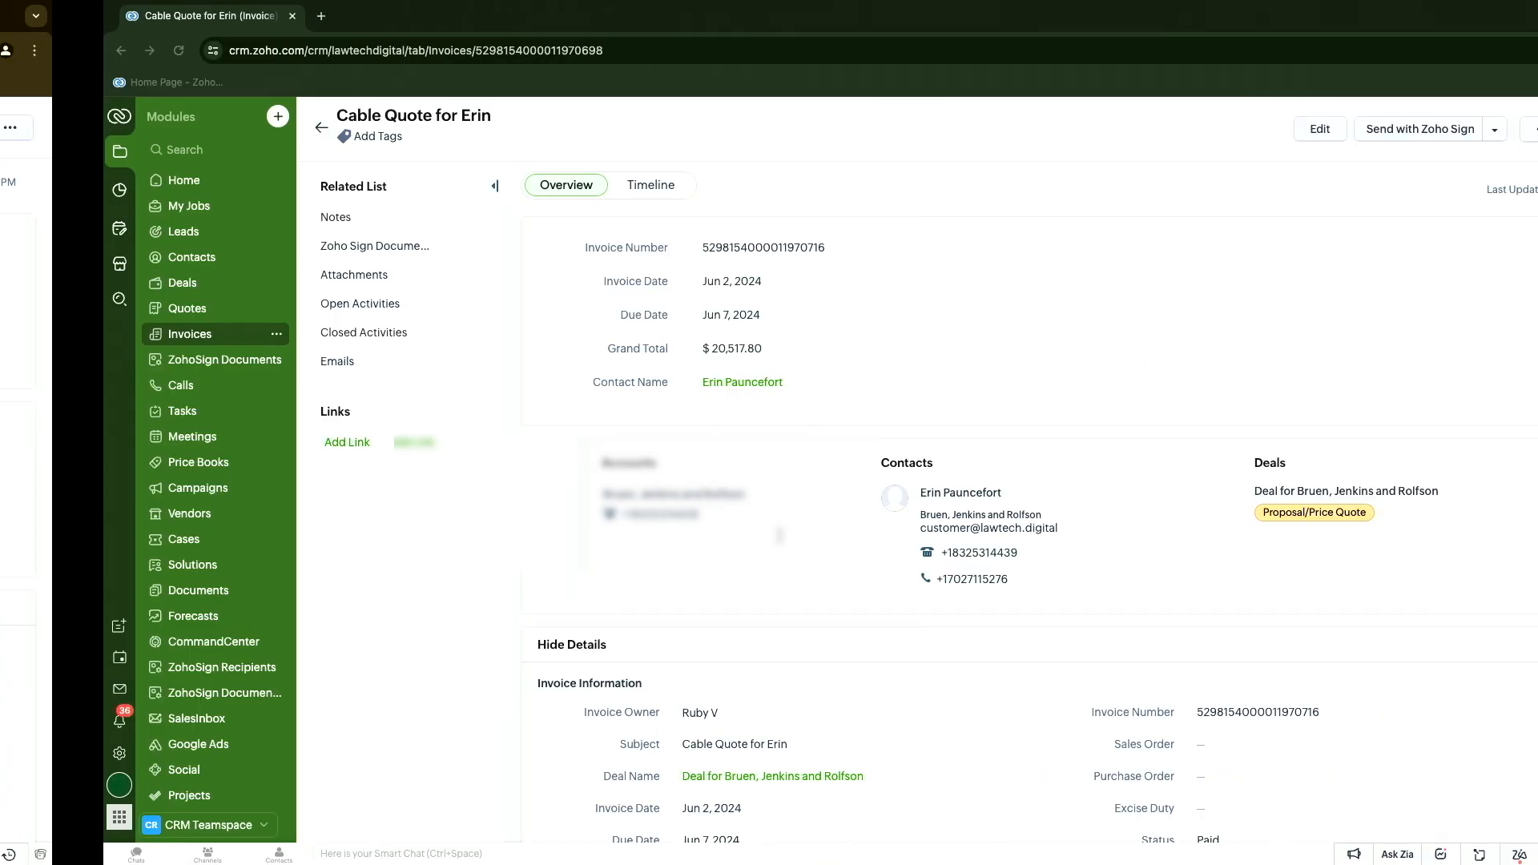
key(ctrl+Right)
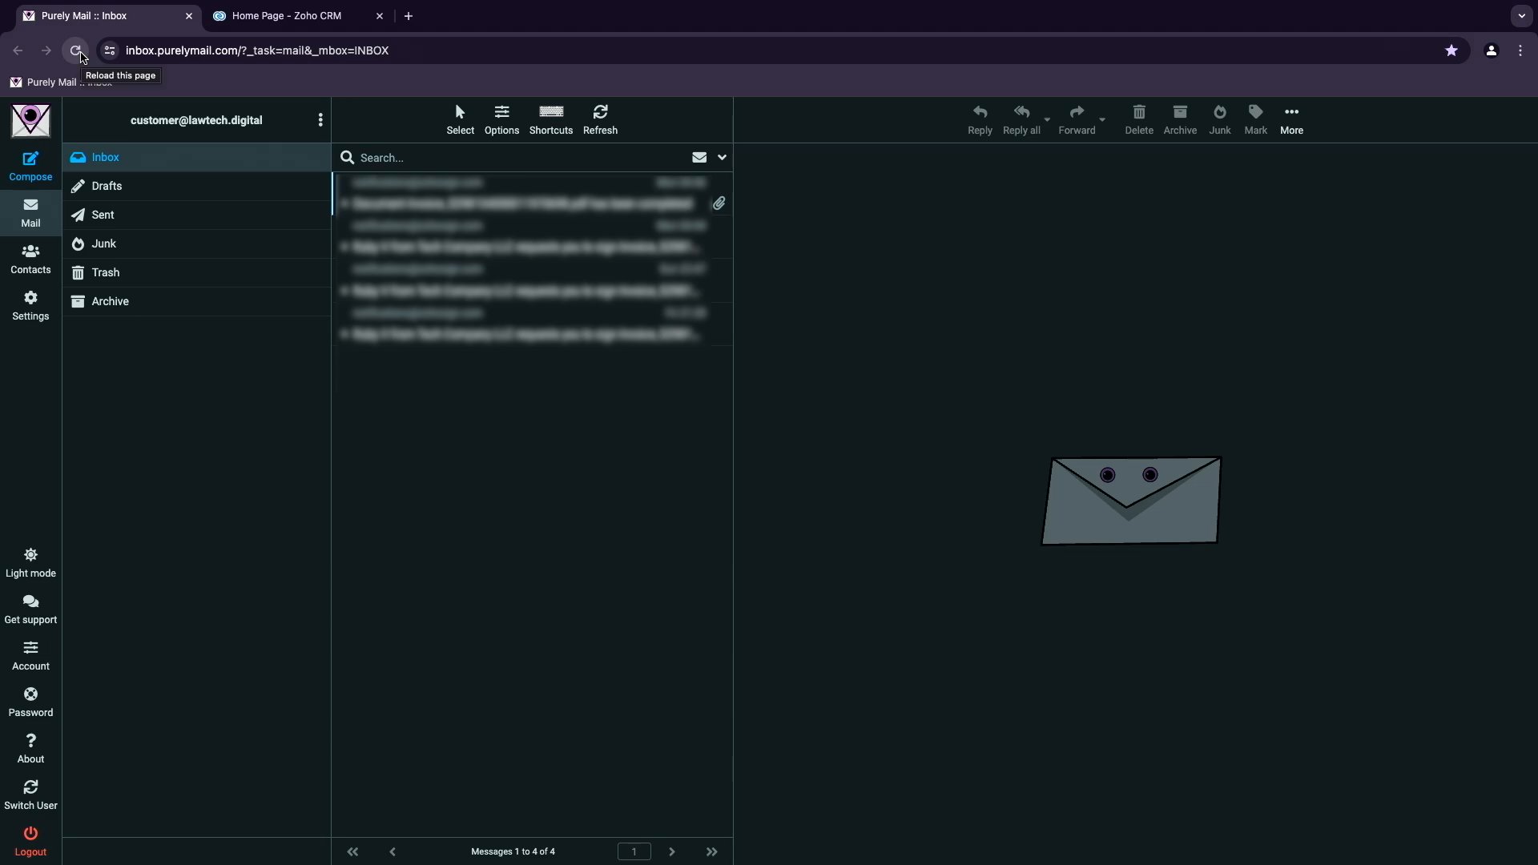
click(77, 51)
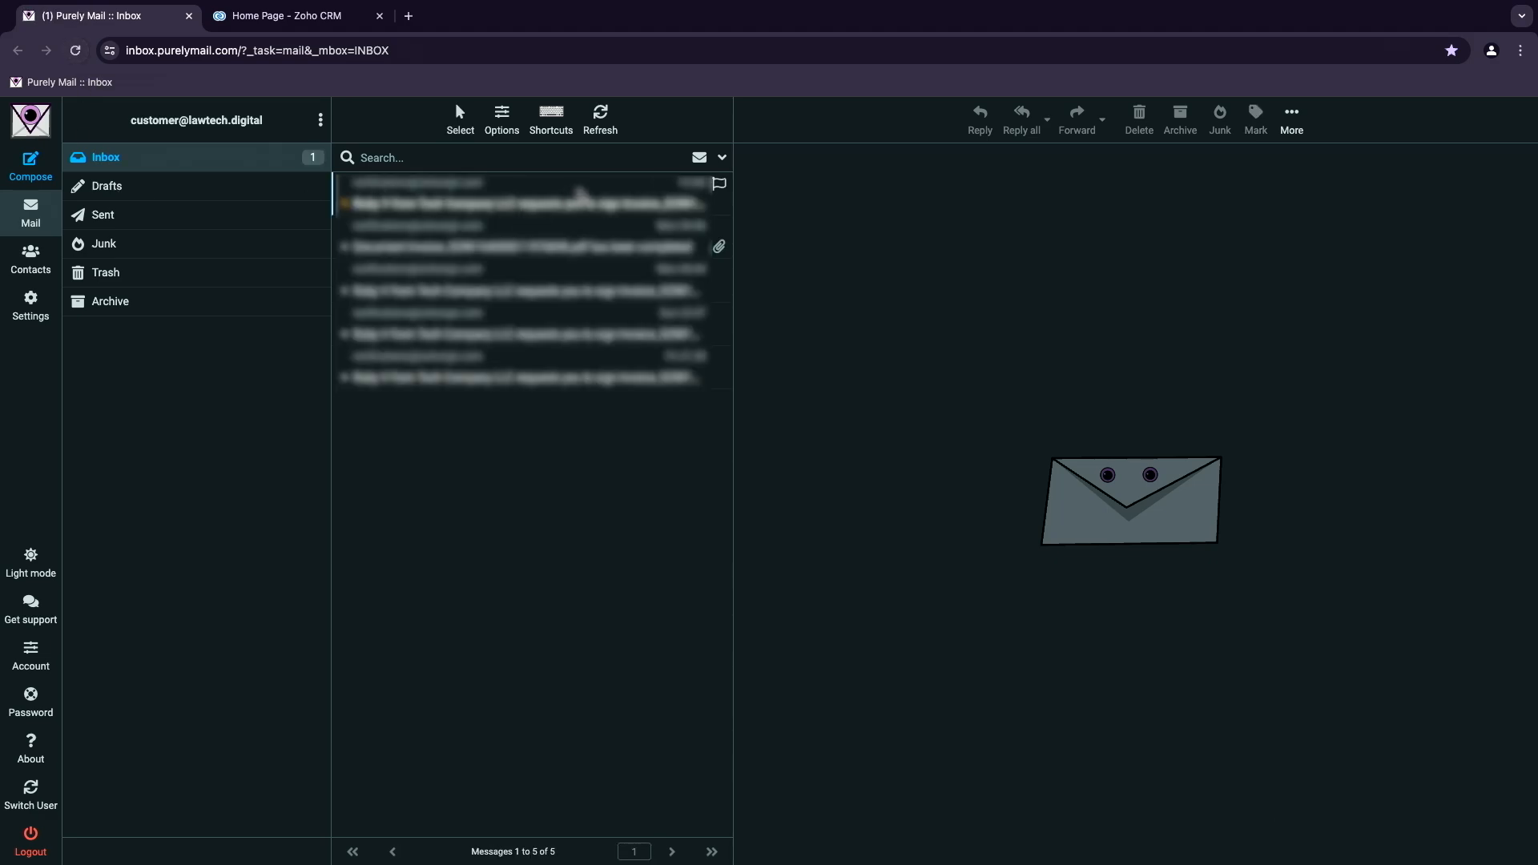
click(579, 195)
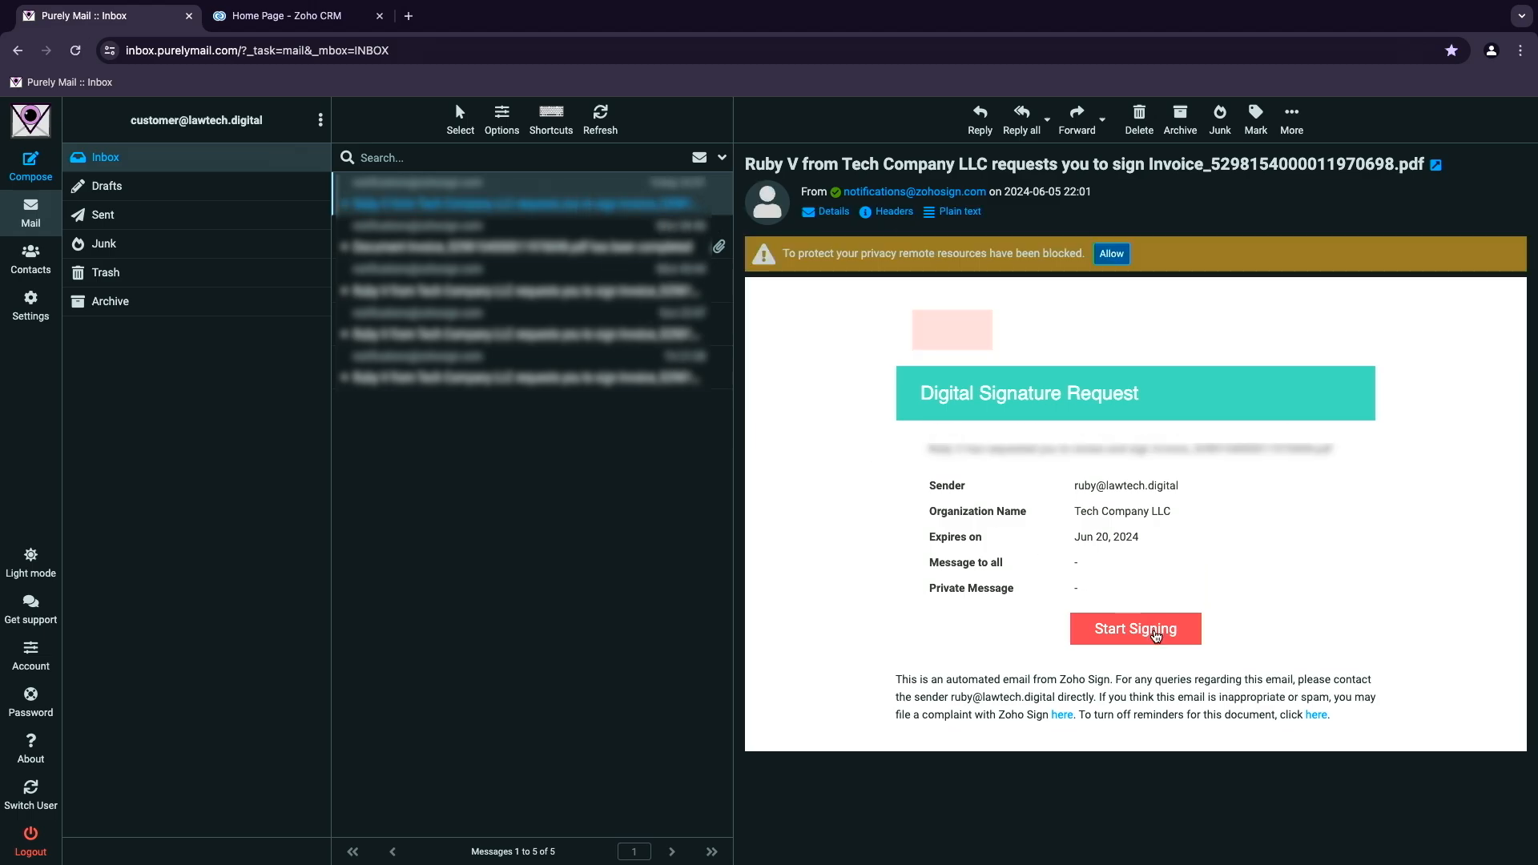
click(1130, 629)
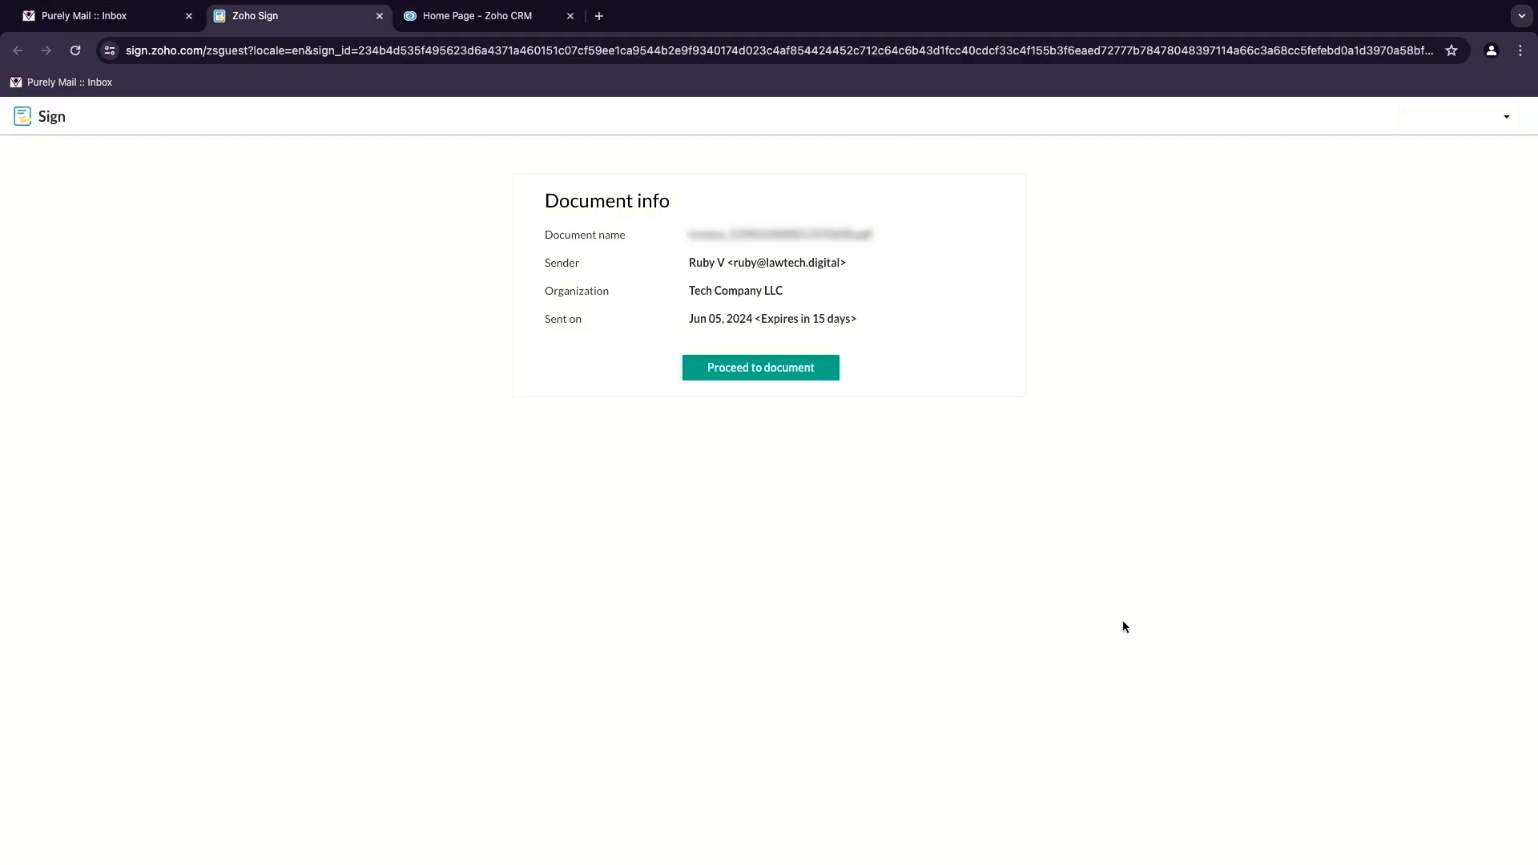
click(768, 368)
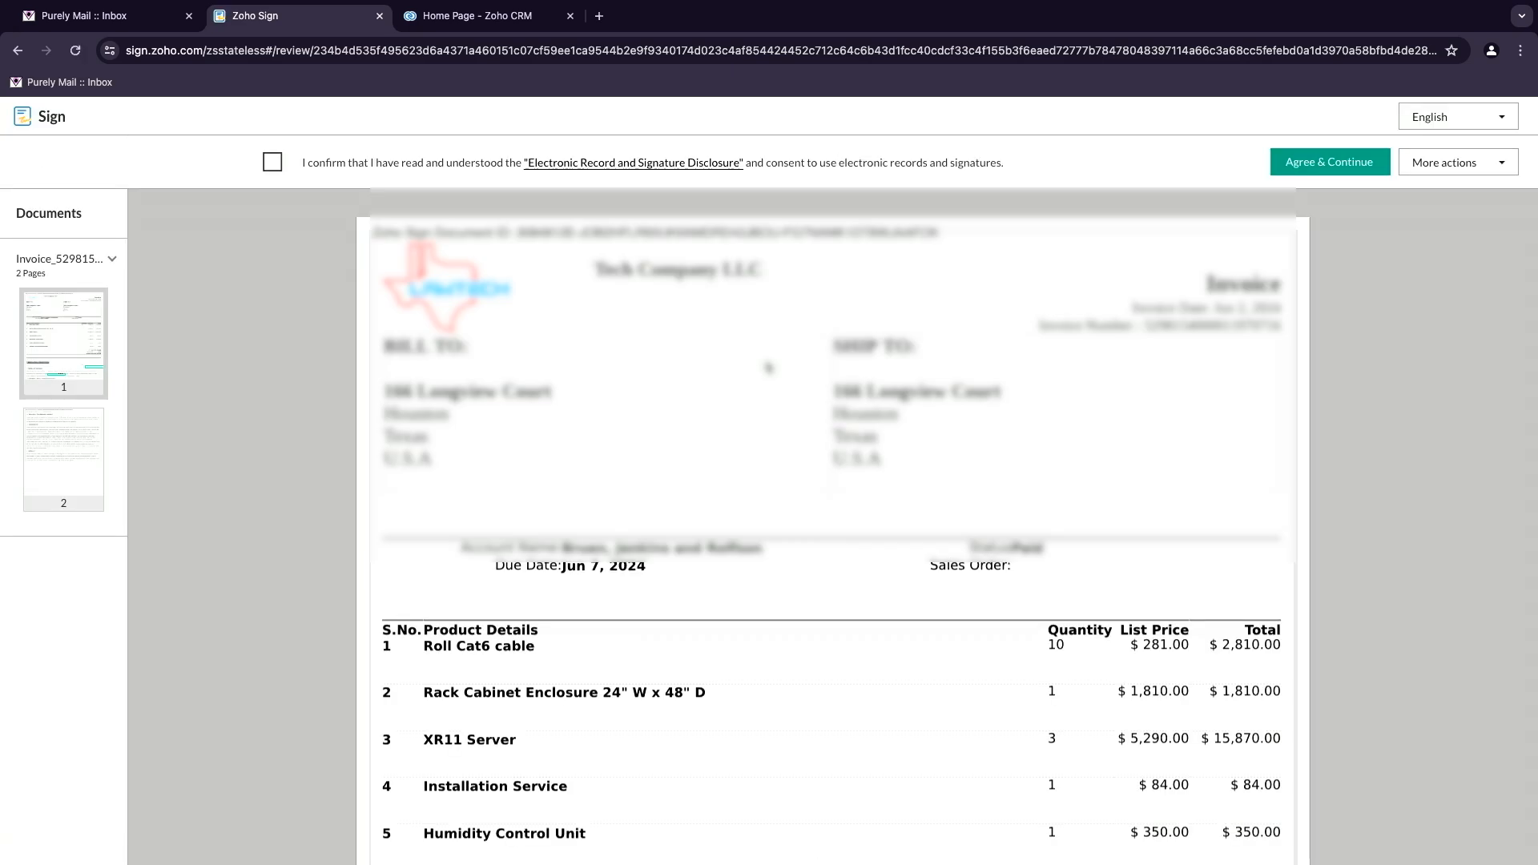
- Consent to the Electronic Record and Signature Disclosure and continue to the invoice's fields
scroll(768, 367, down, 1)
drag(577, 275, 311, 174)
click(310, 168)
click(1370, 172)
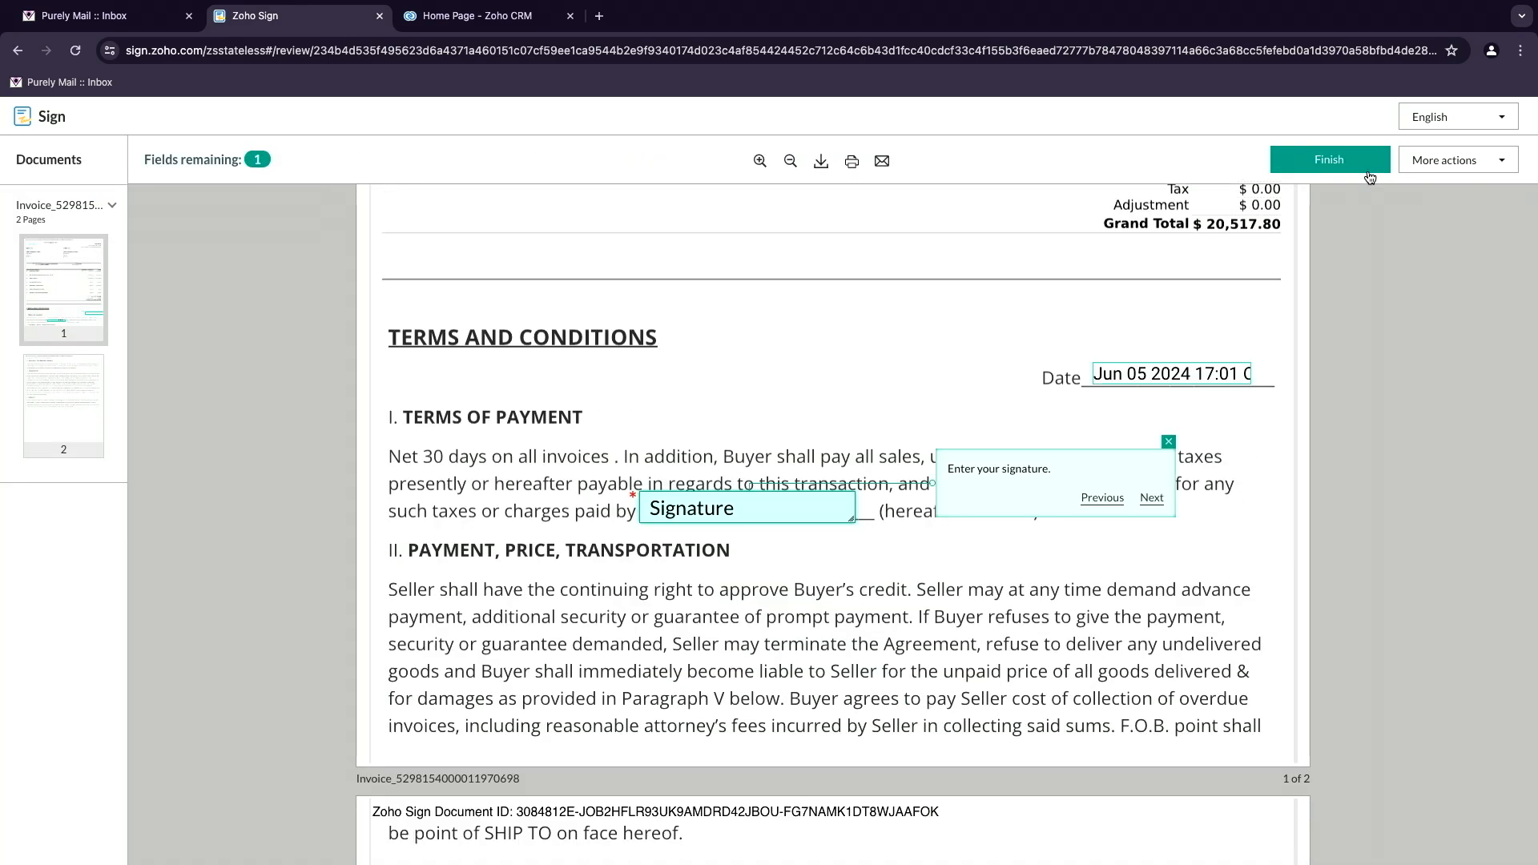
- Fill the Signature field with the second typed signature style and finish signing the document
click(802, 504)
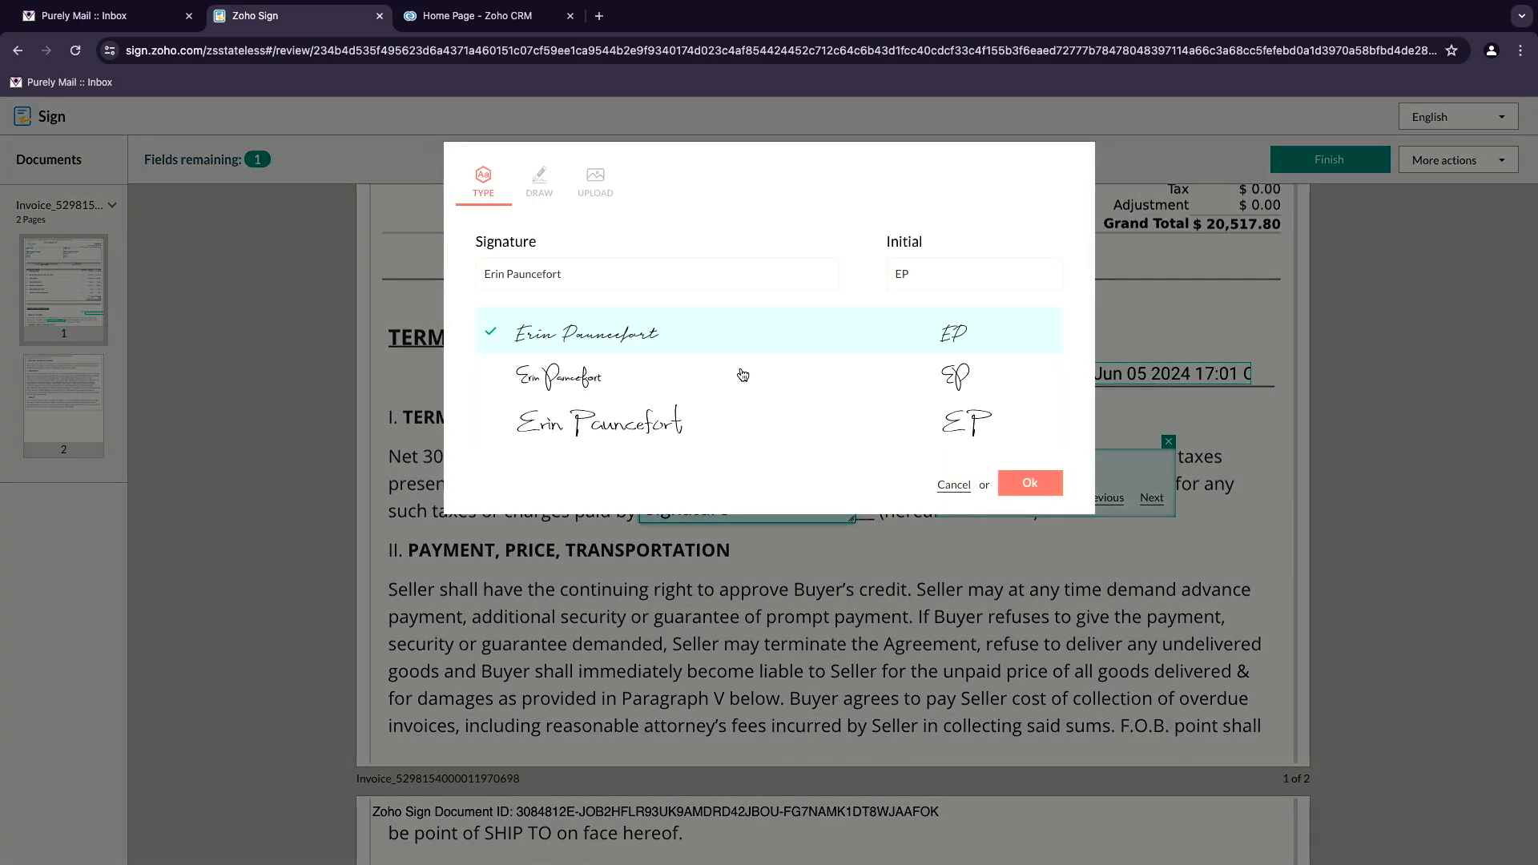
click(541, 191)
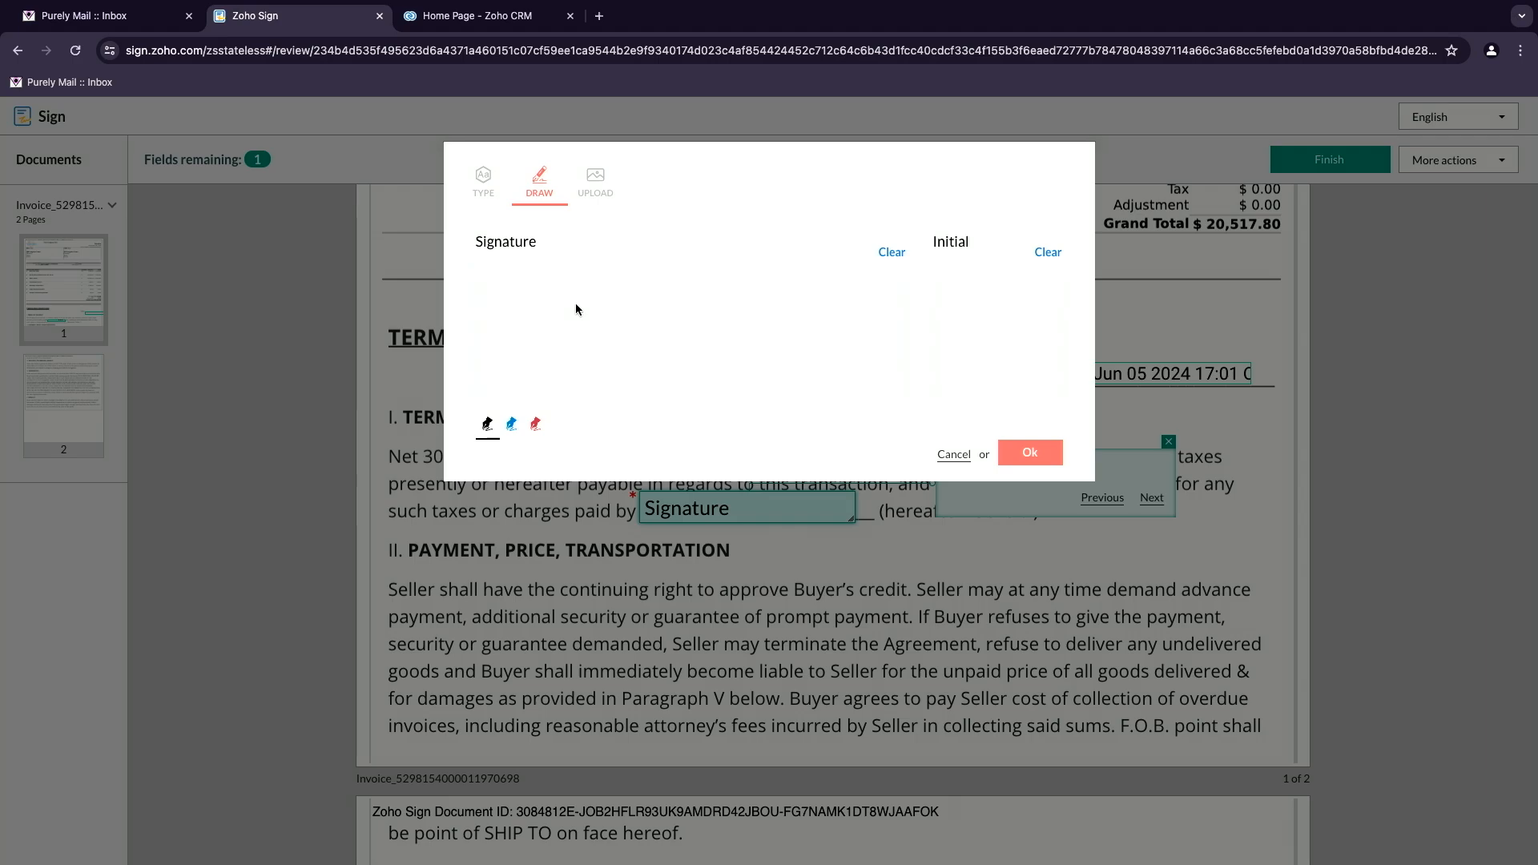
click(493, 197)
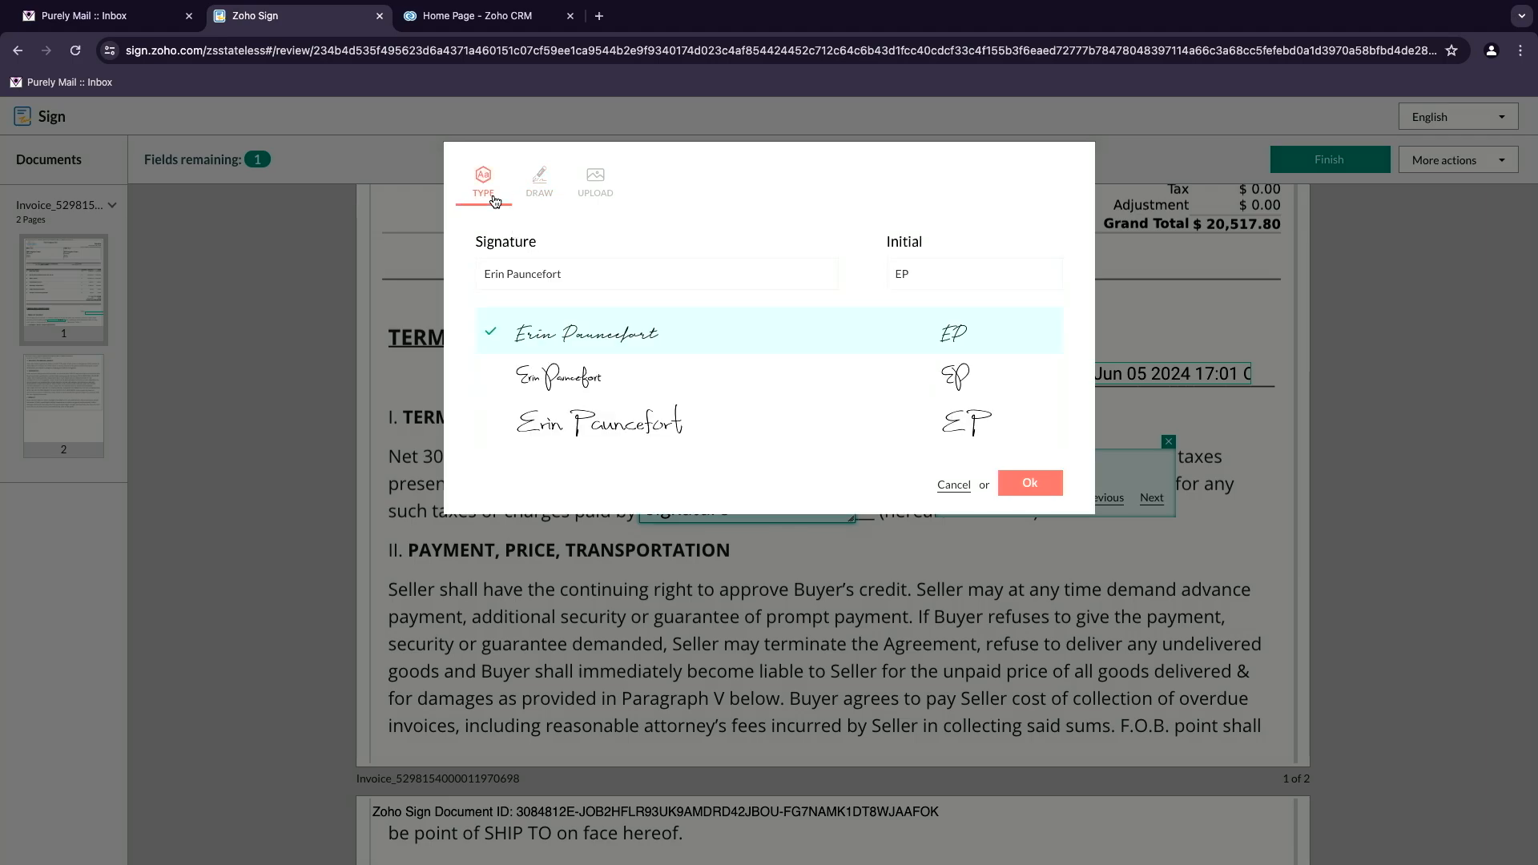
click(597, 388)
click(1040, 485)
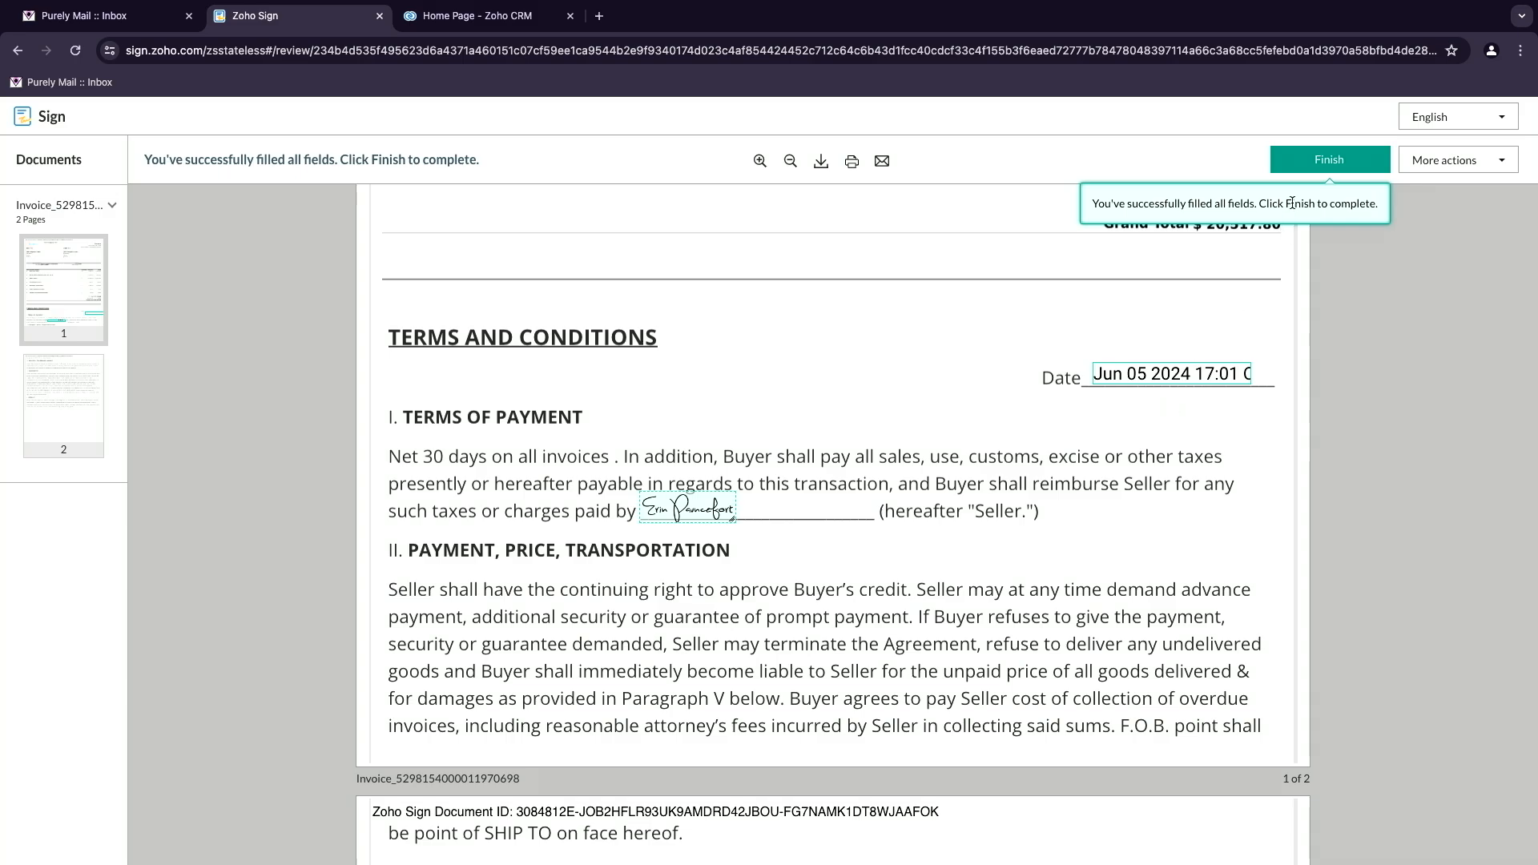
click(1324, 160)
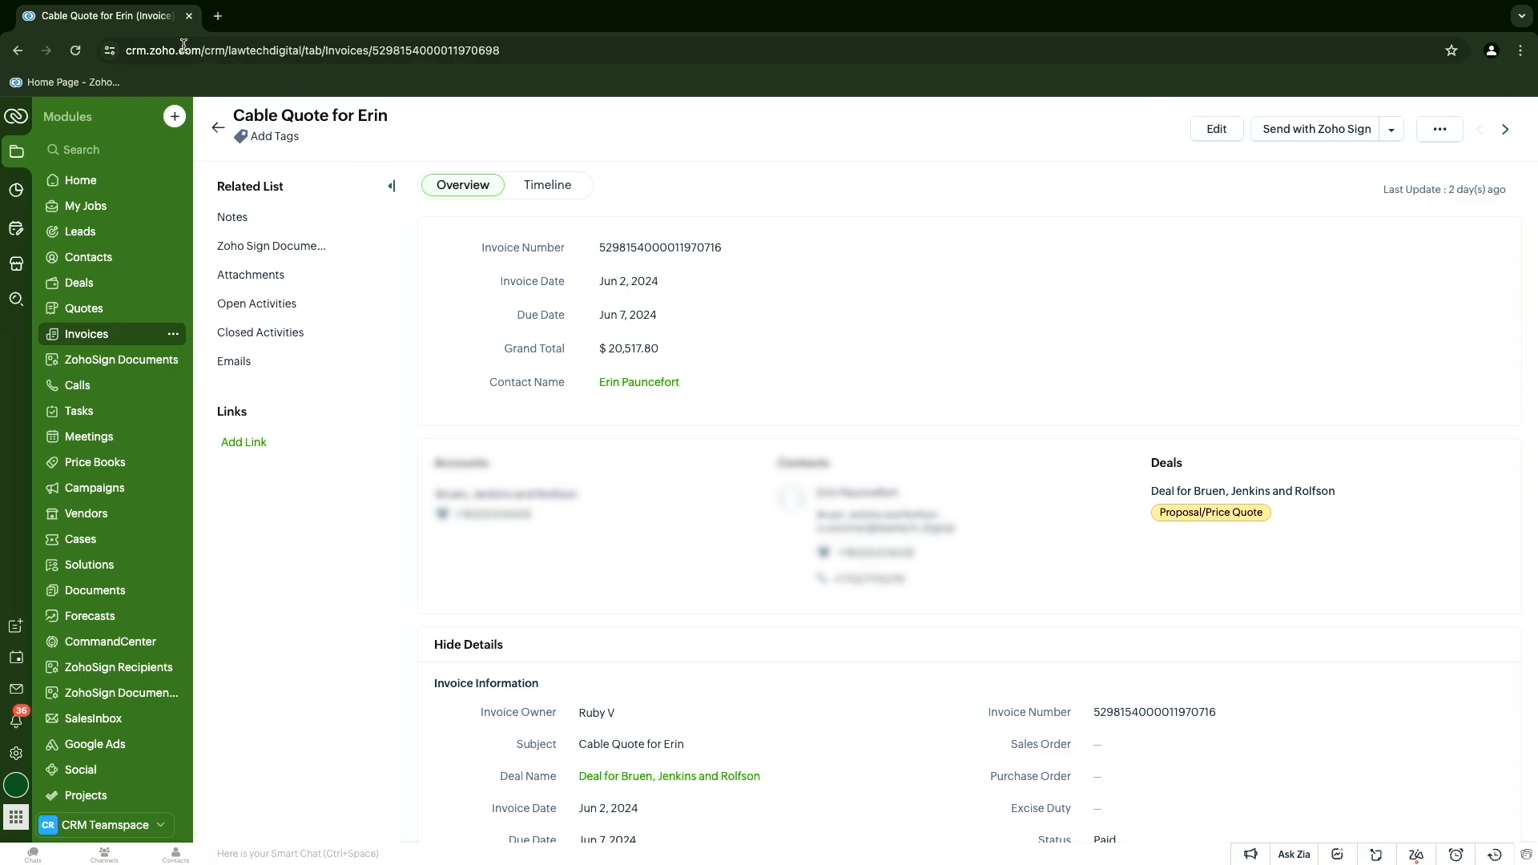
- Back in Zoho CRM, reload the invoice, open its newest Zoho Sign document record, and view the record's attachments
click(85, 55)
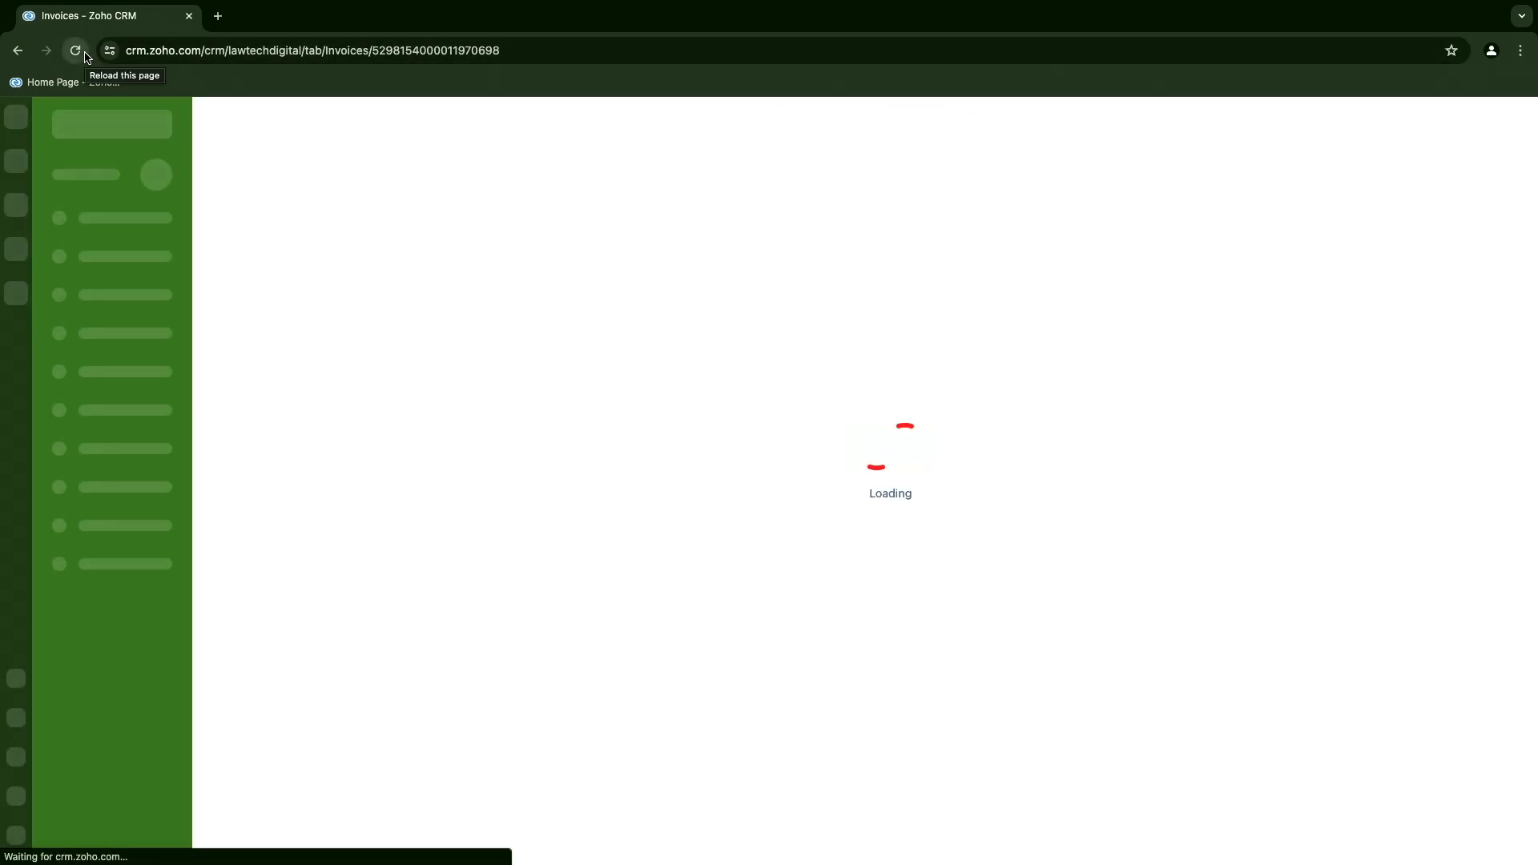
scroll(701, 530, down, 14)
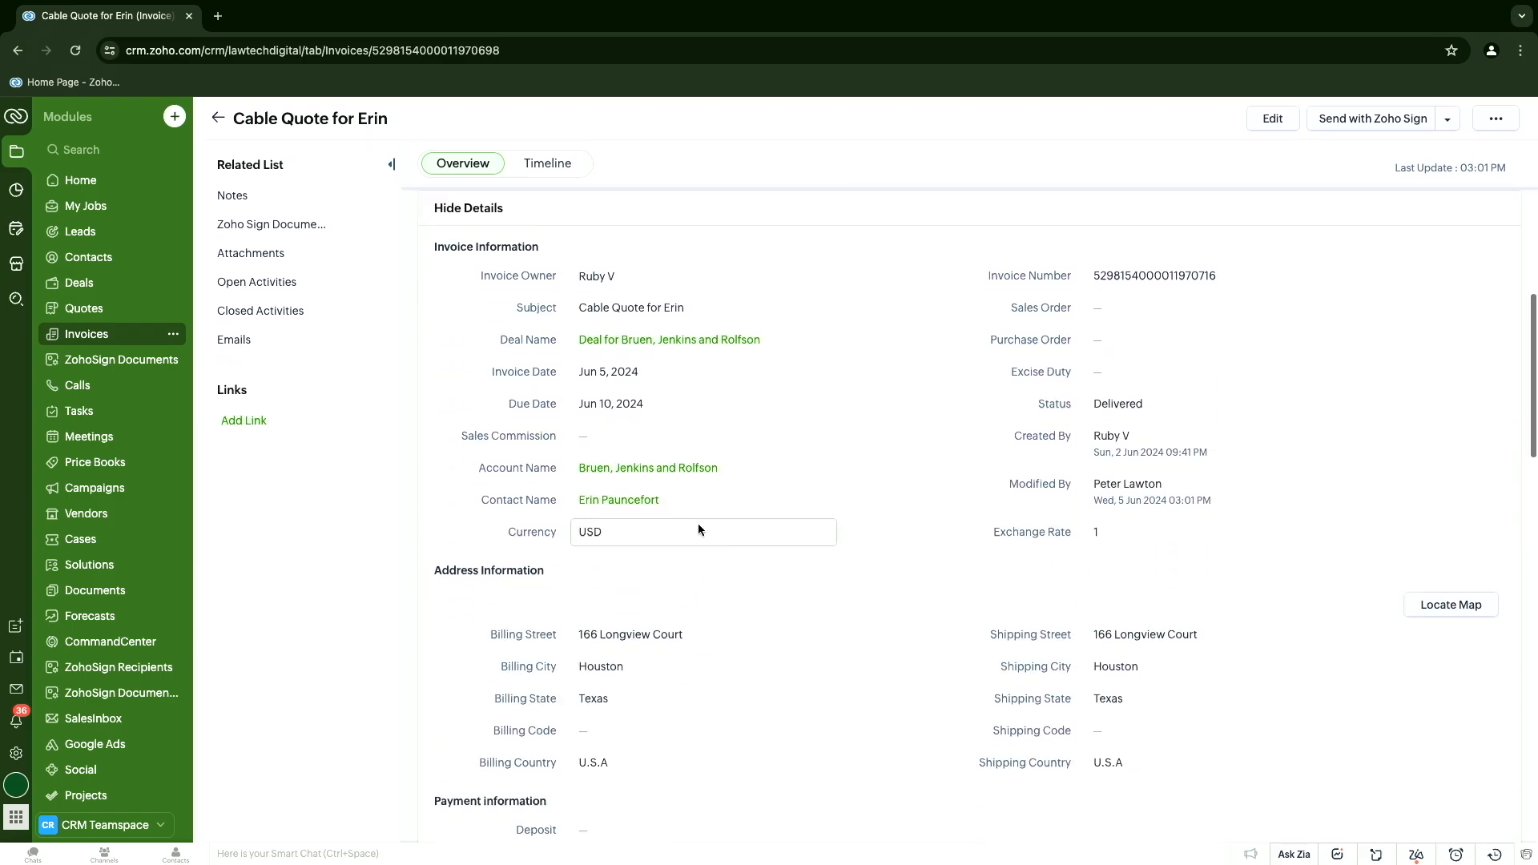
scroll(700, 530, down, 10)
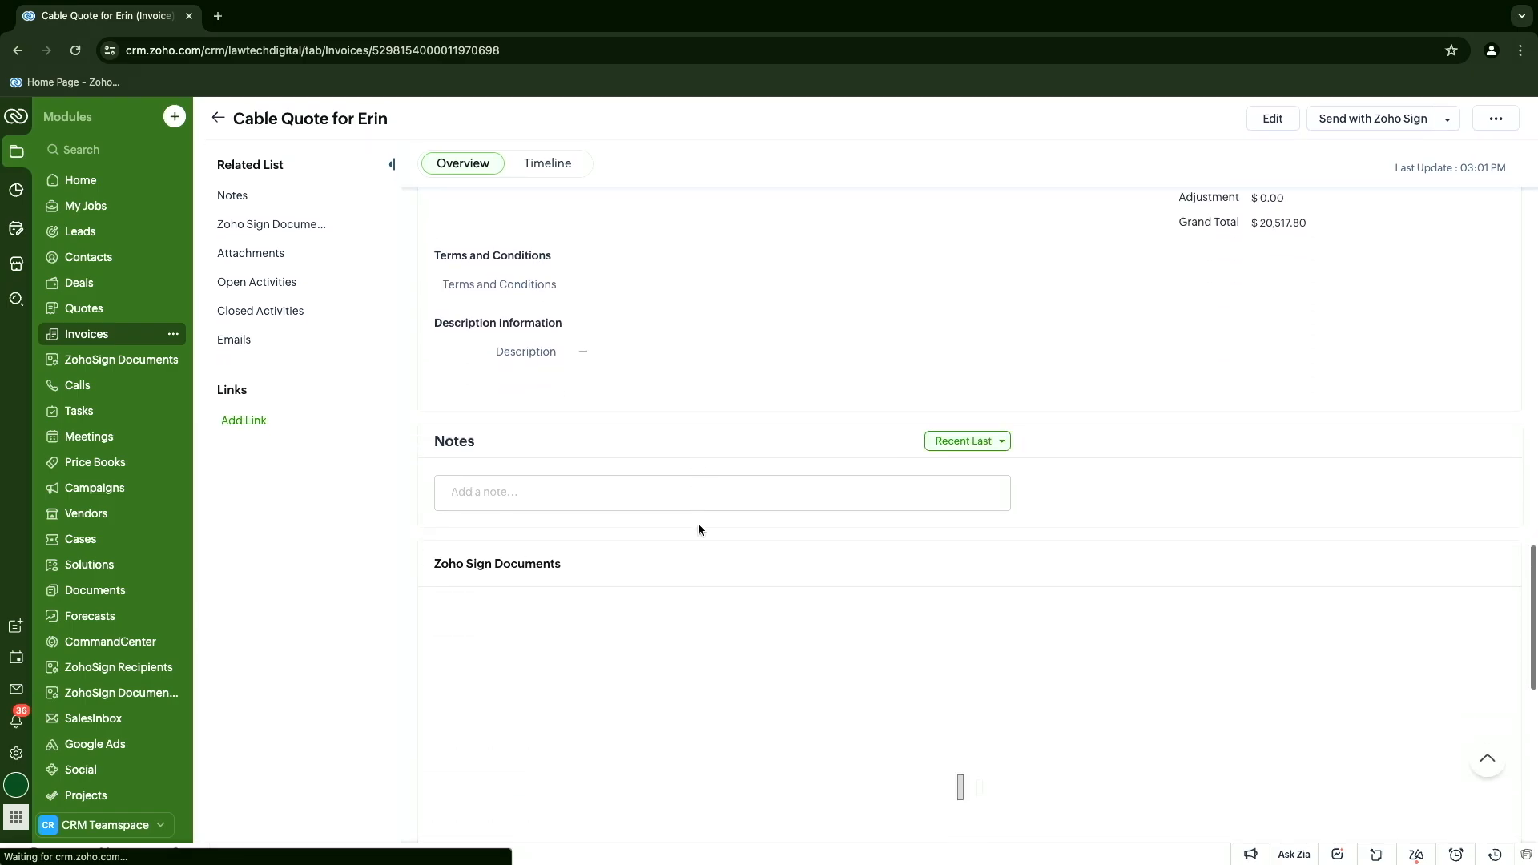
scroll(699, 523, down, 1)
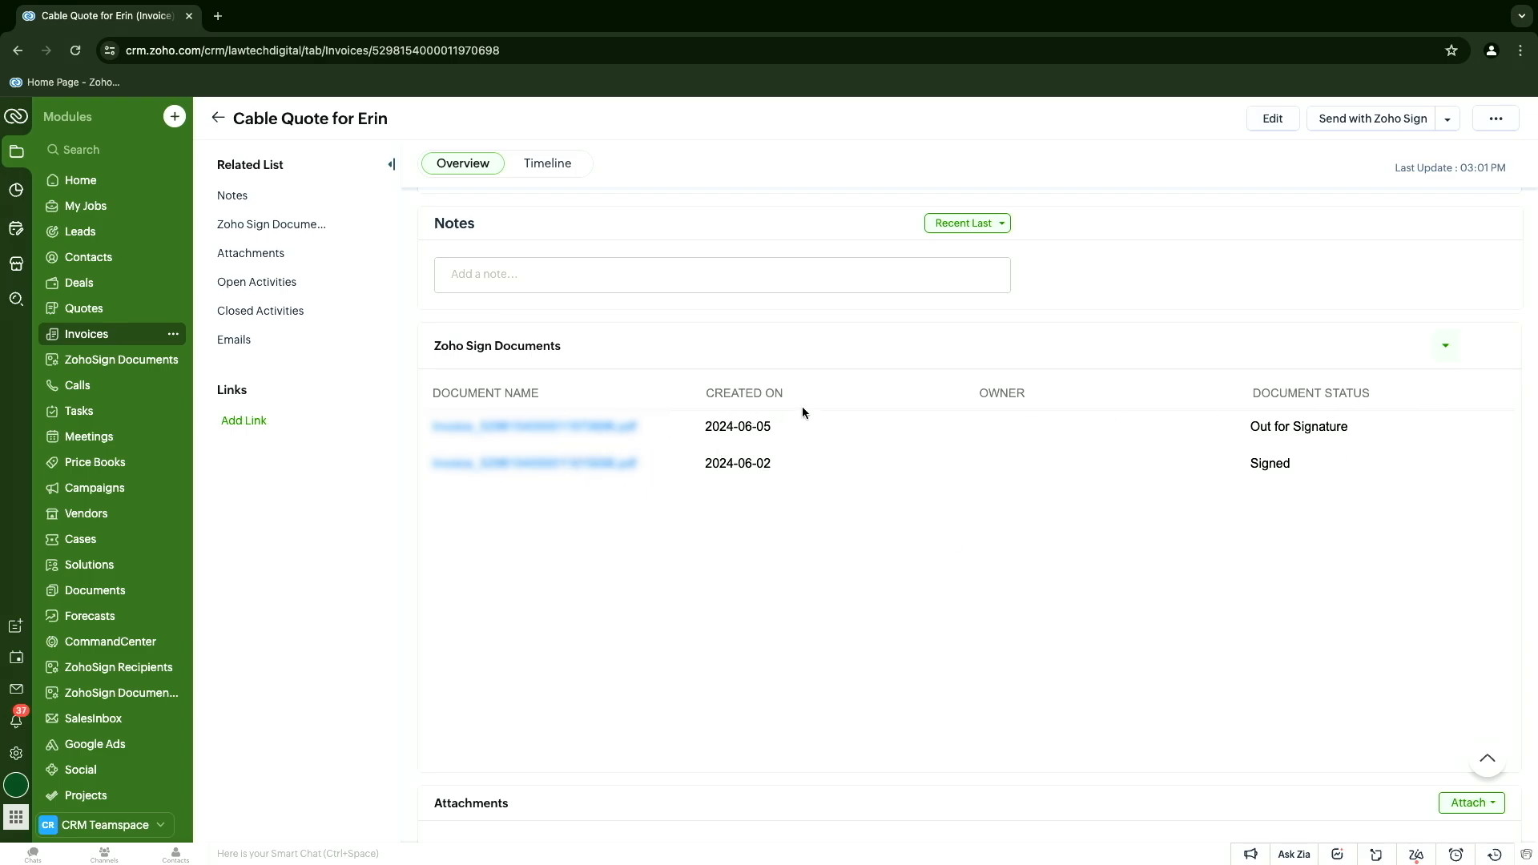
click(601, 427)
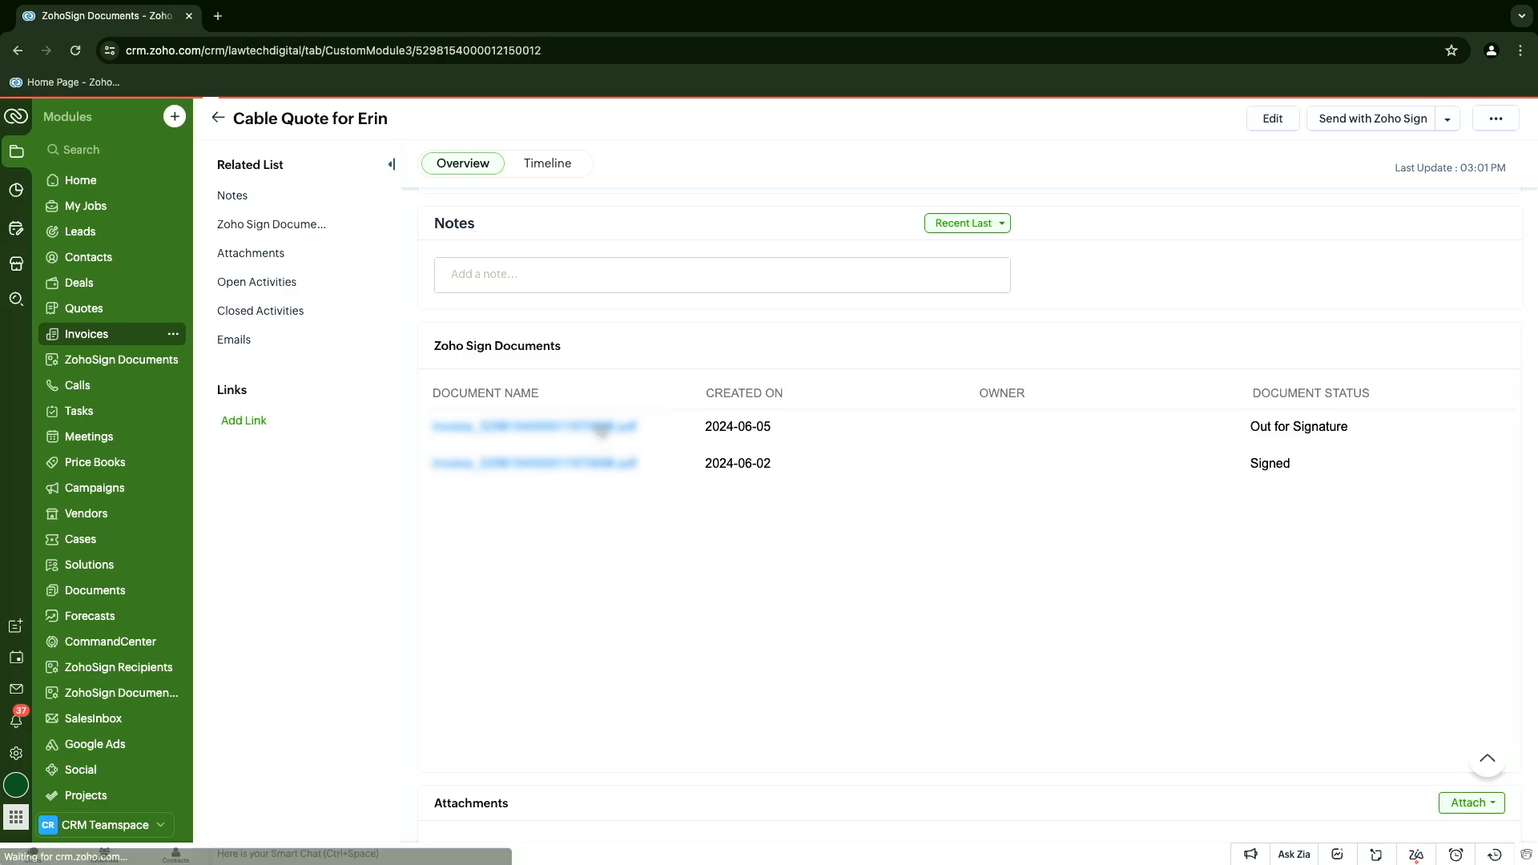
click(300, 270)
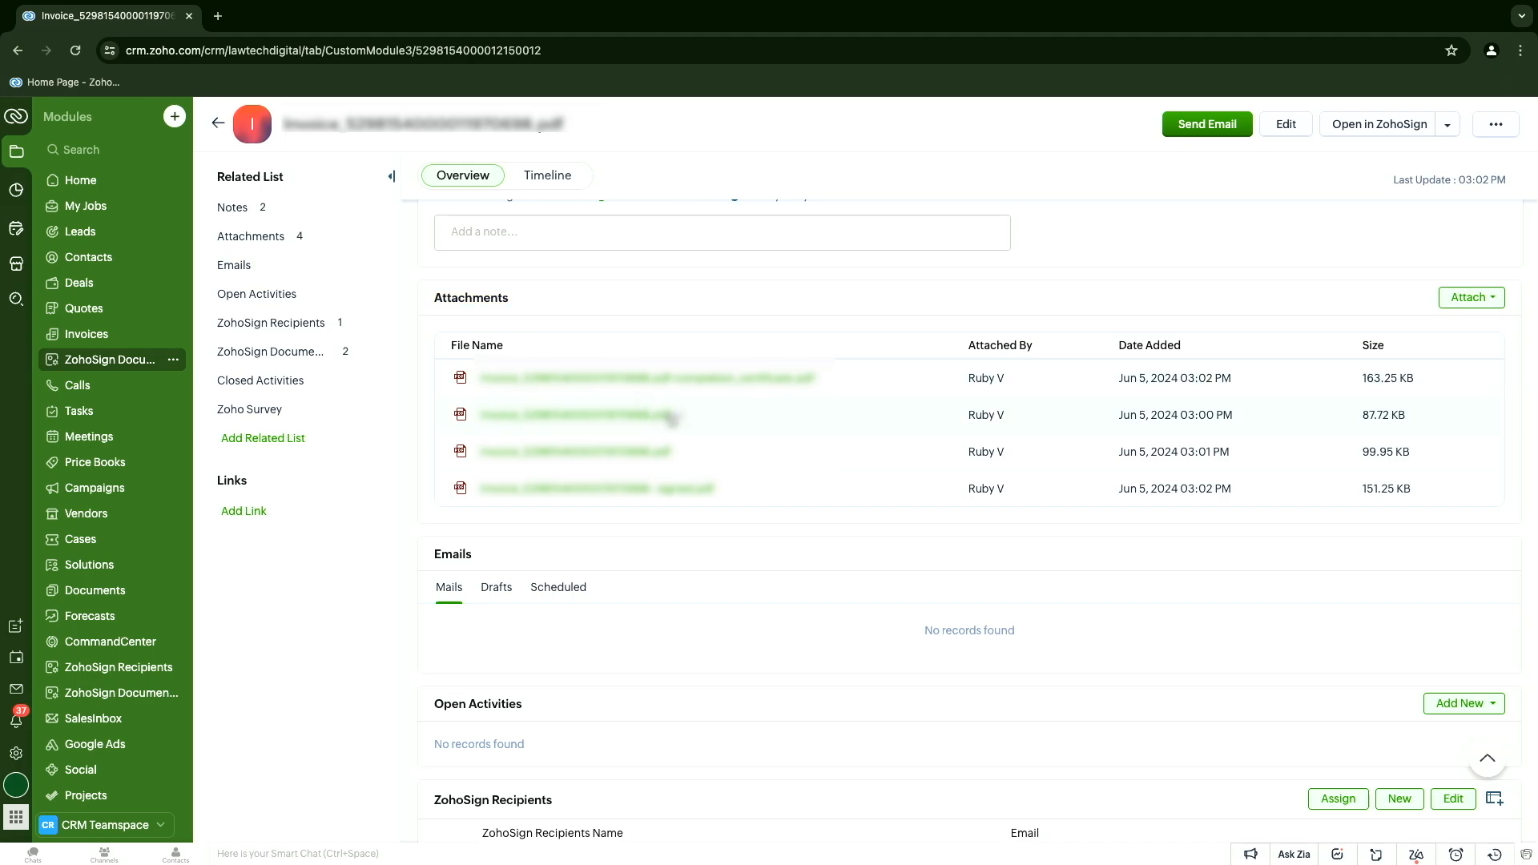
- Open the signed invoice PDF from the attachments, review its date and signature fields, and close it
click(645, 498)
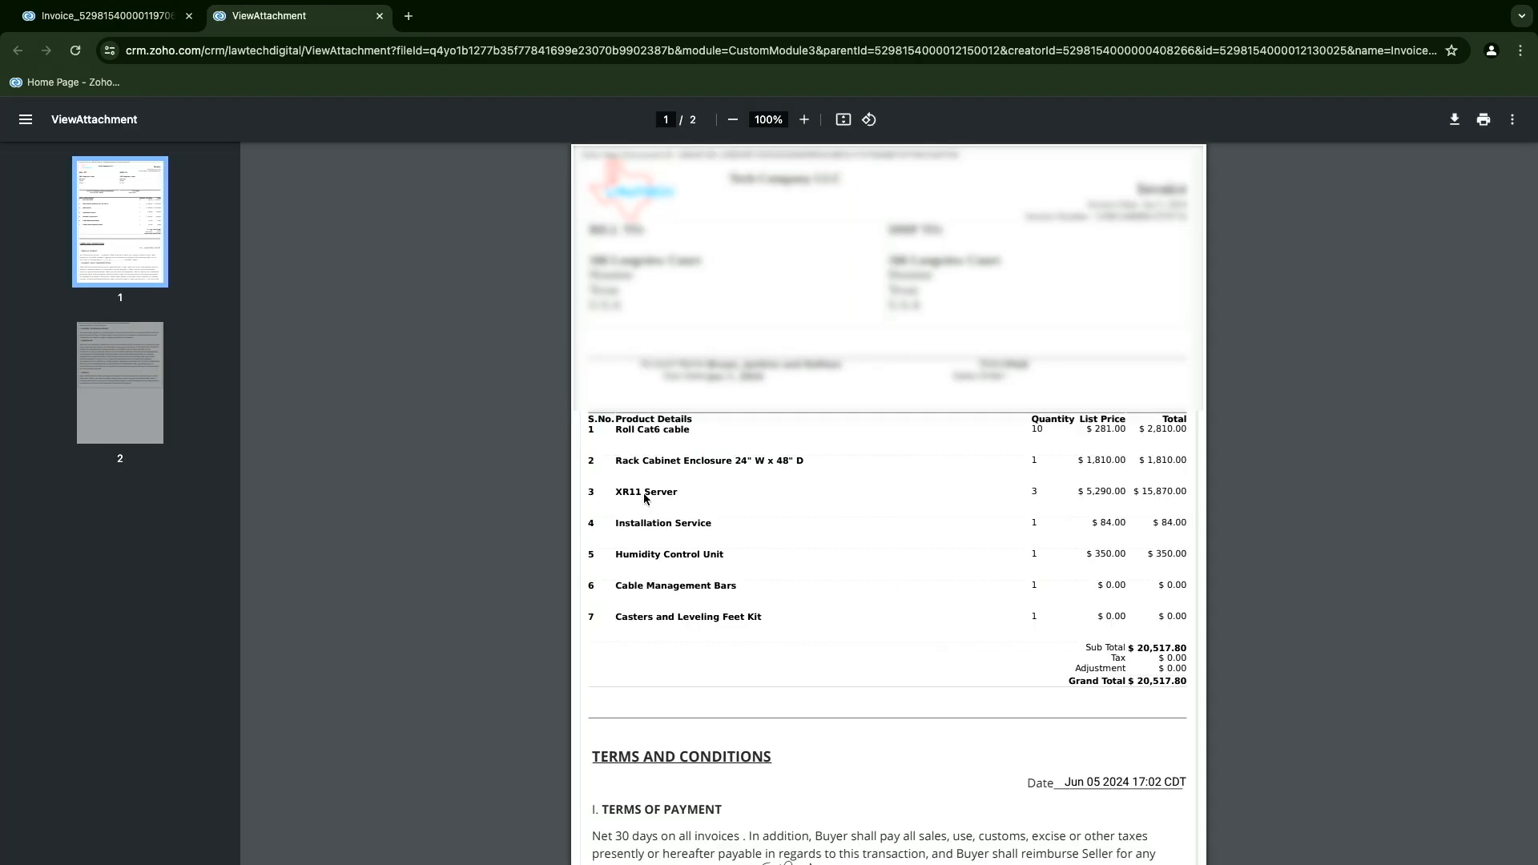
scroll(1077, 401, down, 4)
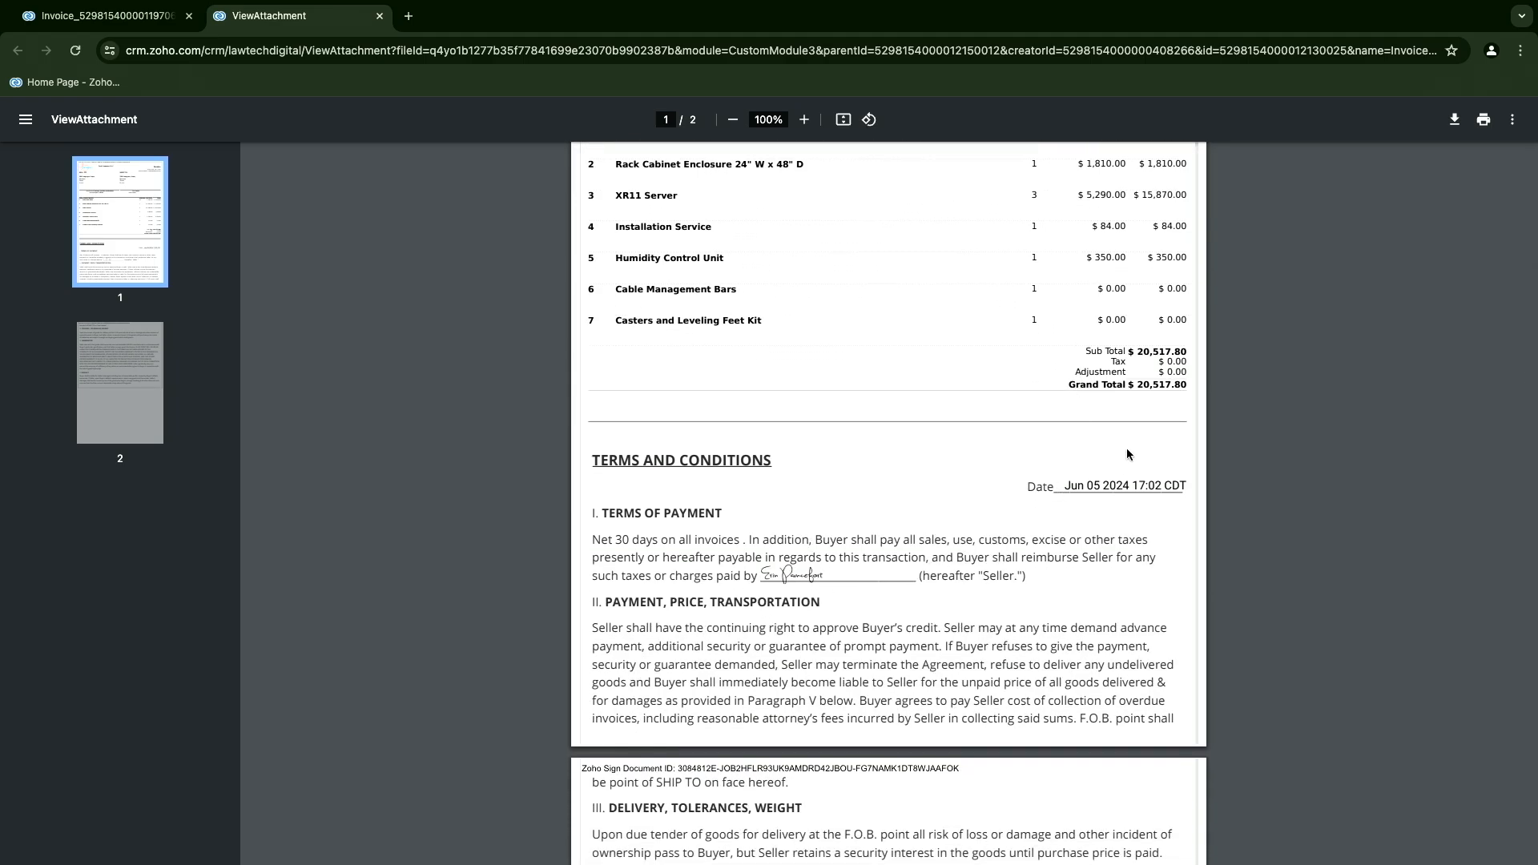
scroll(1076, 544, up, 4)
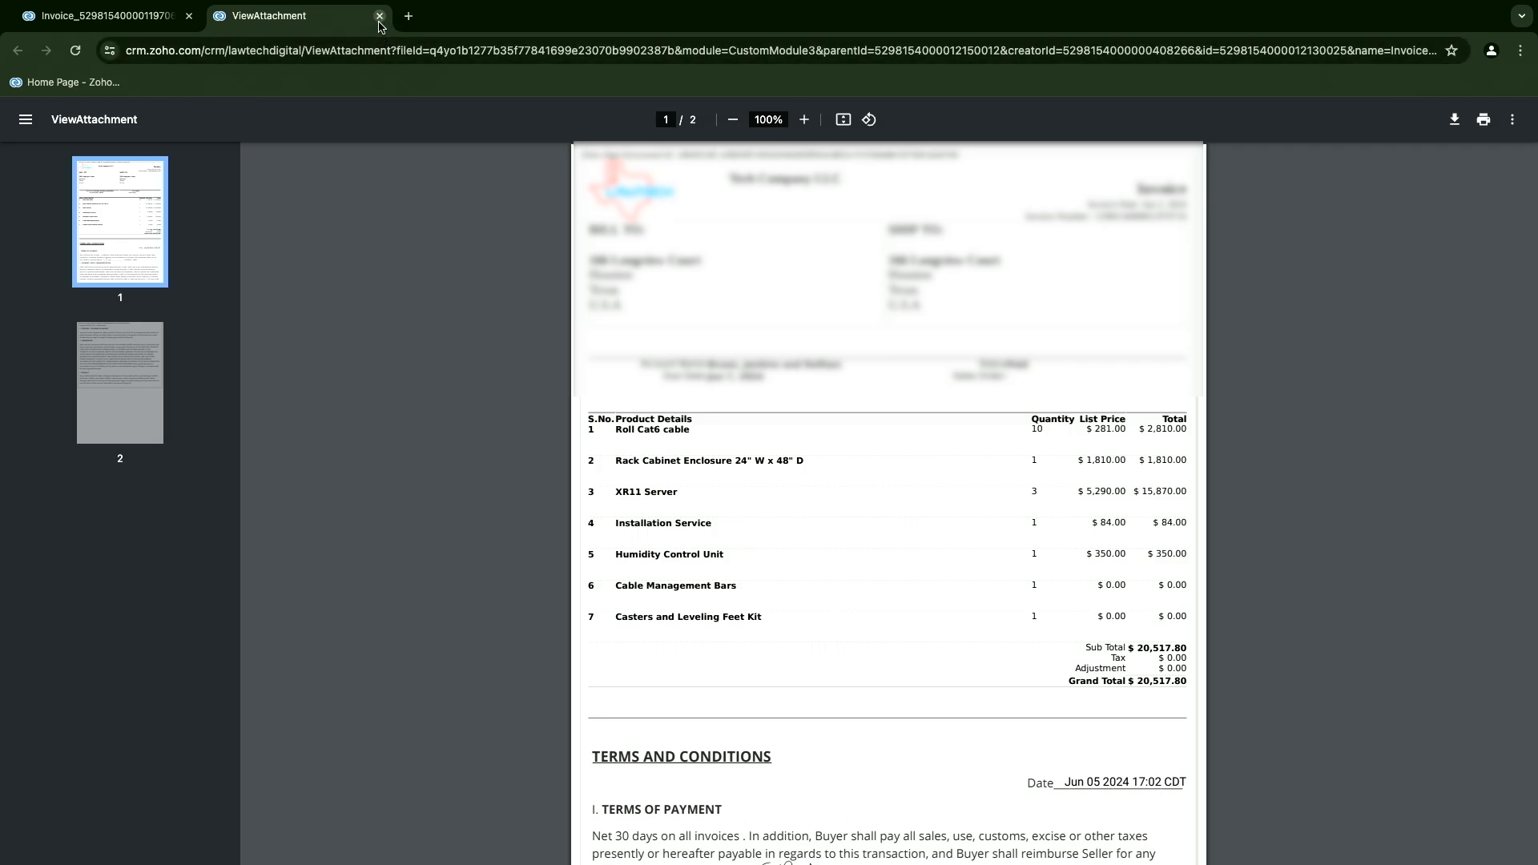
click(379, 16)
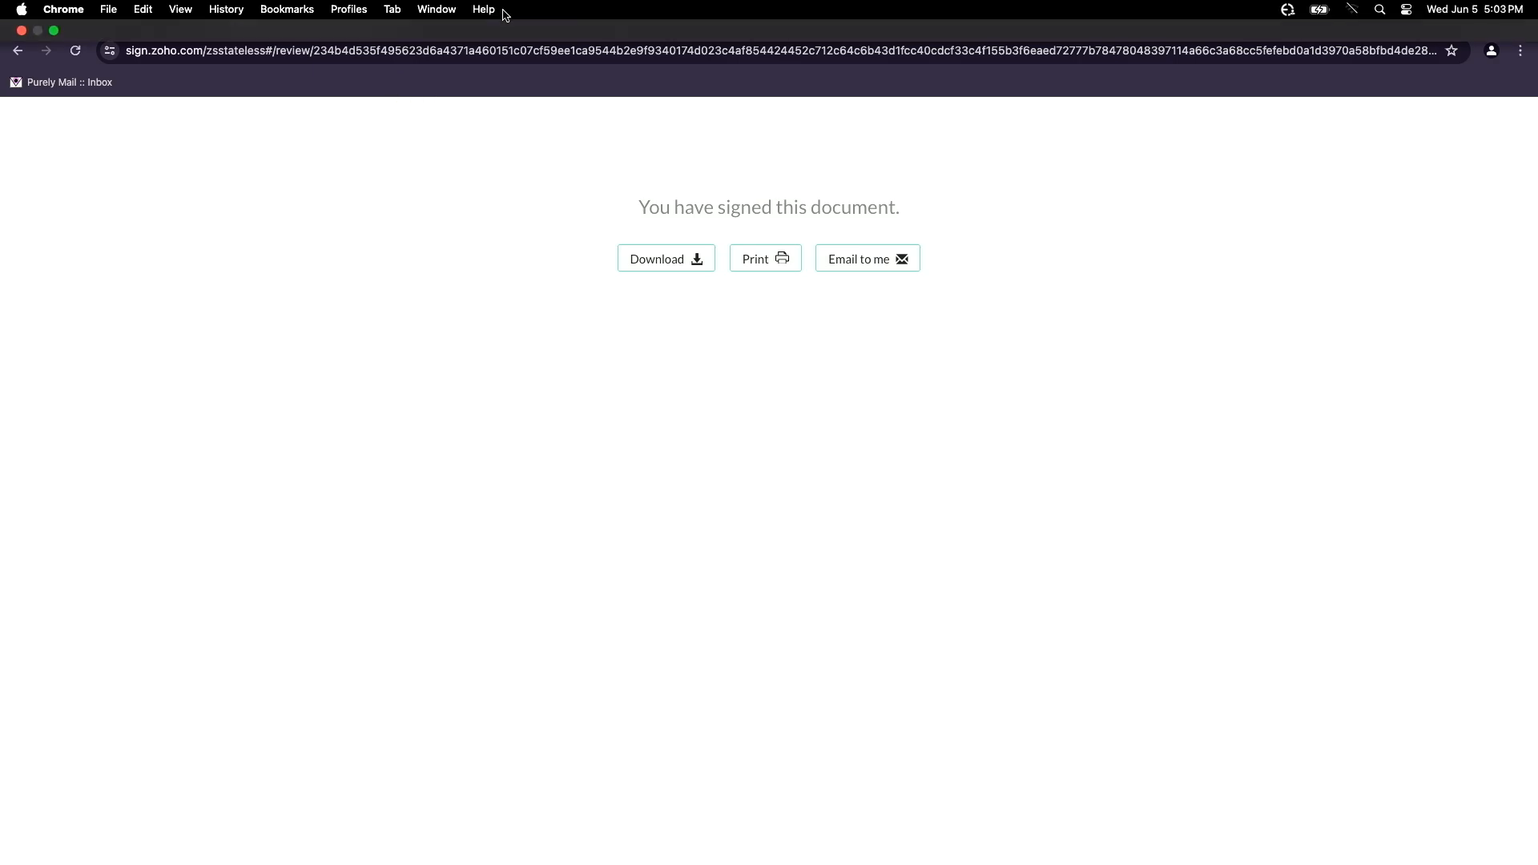
- Switch to the Saengerhalle Solutions Zoho CRM, open the Zoho Finance invoices list, and dismiss the notification permission request
click(517, 17)
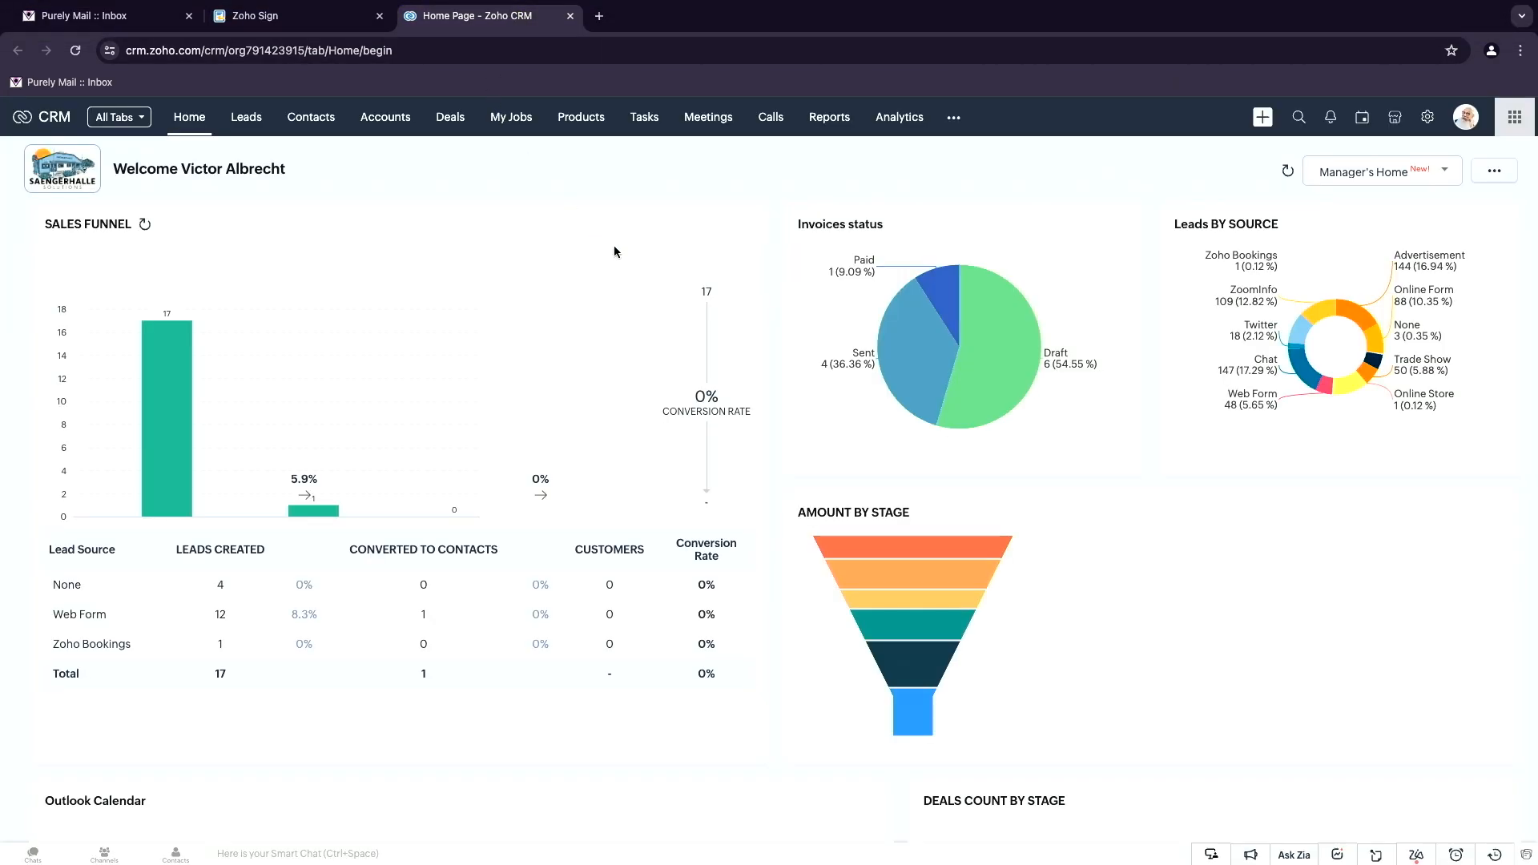
click(954, 119)
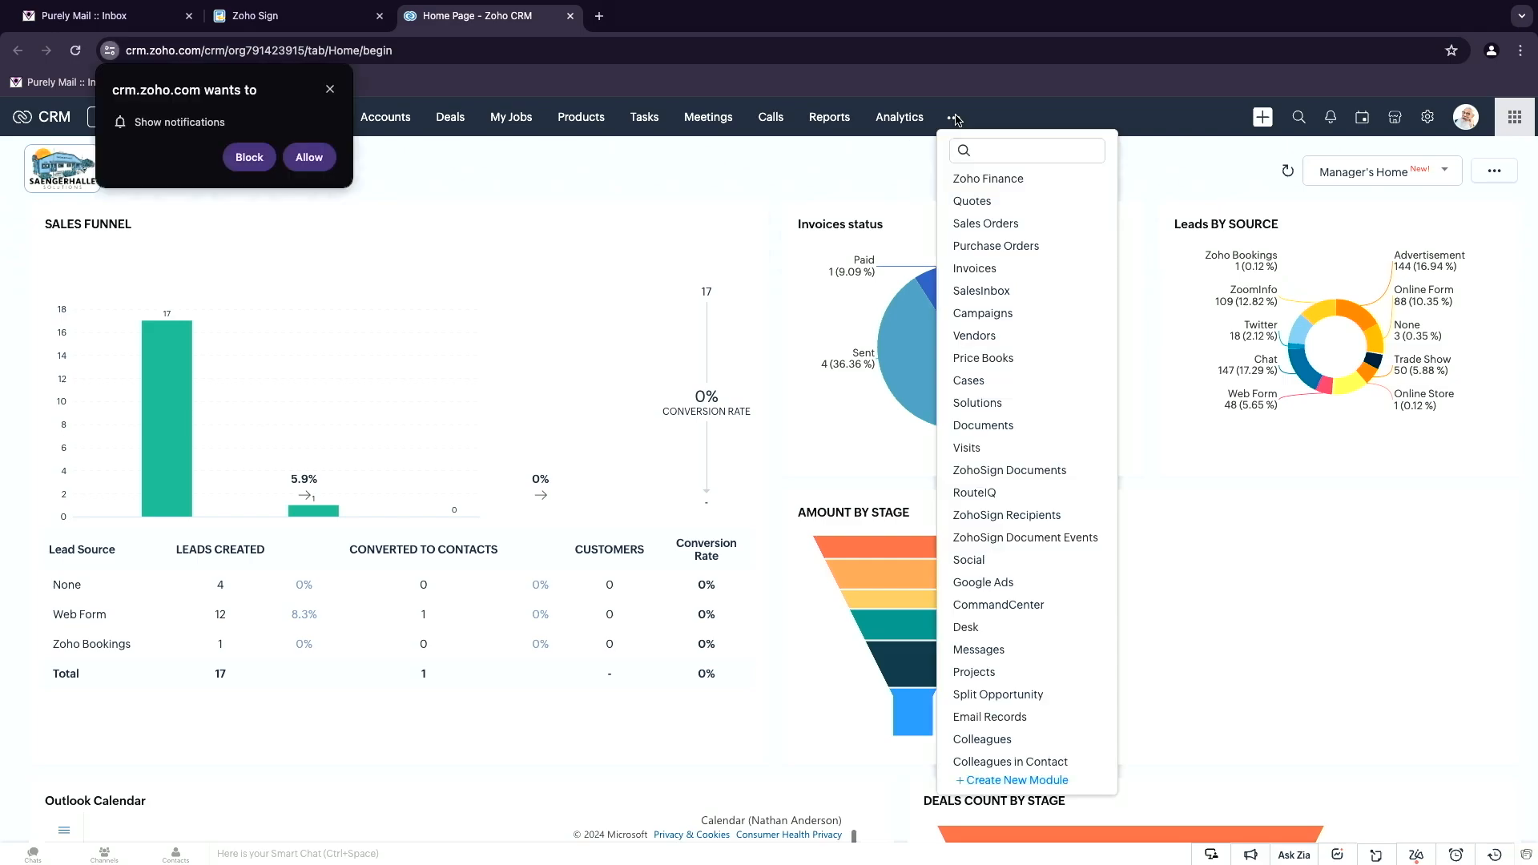
click(996, 181)
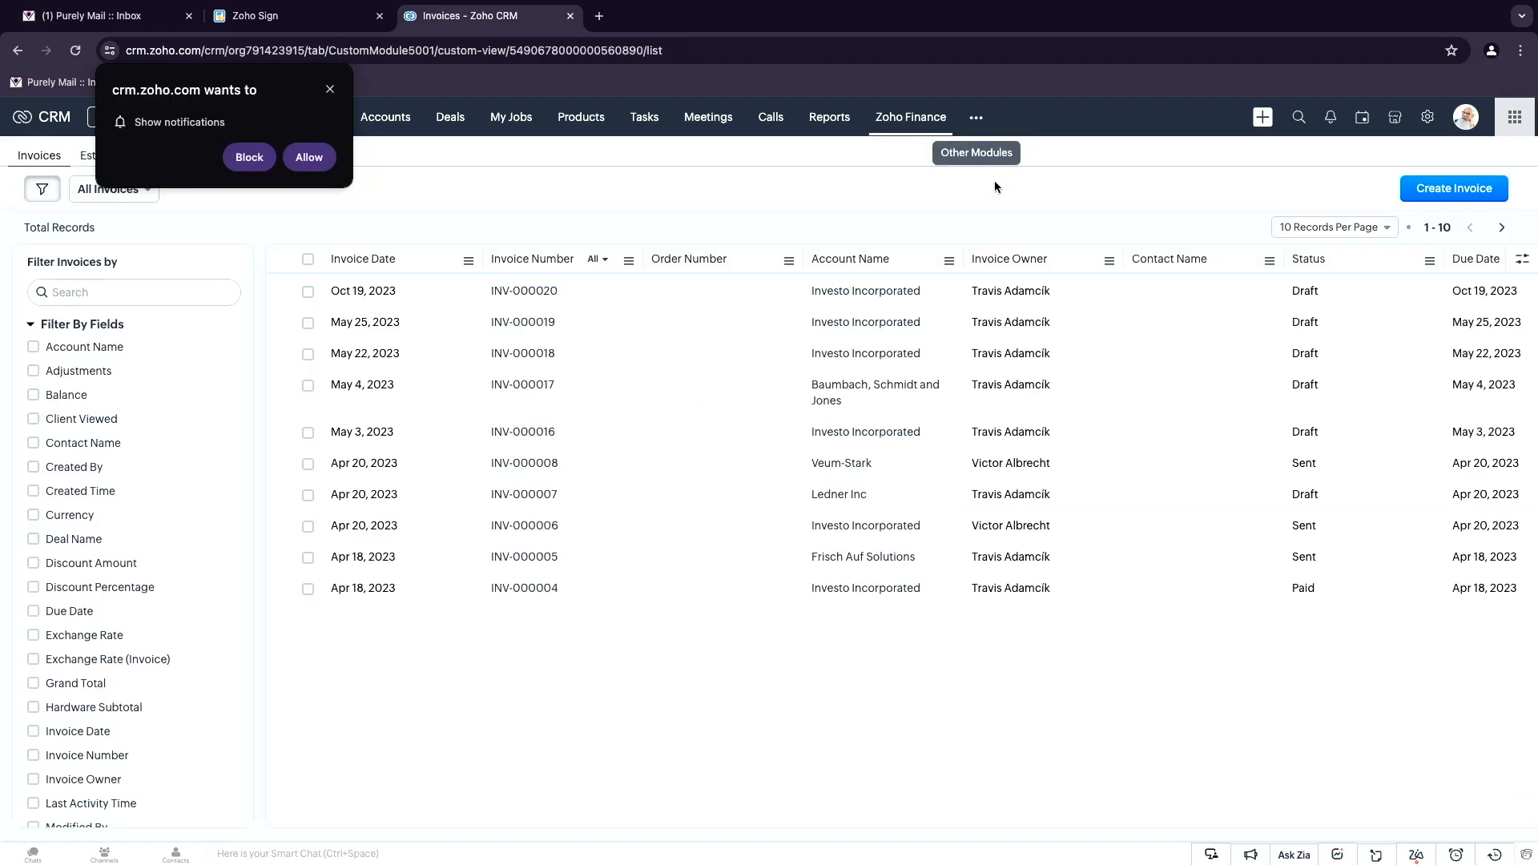
click(330, 89)
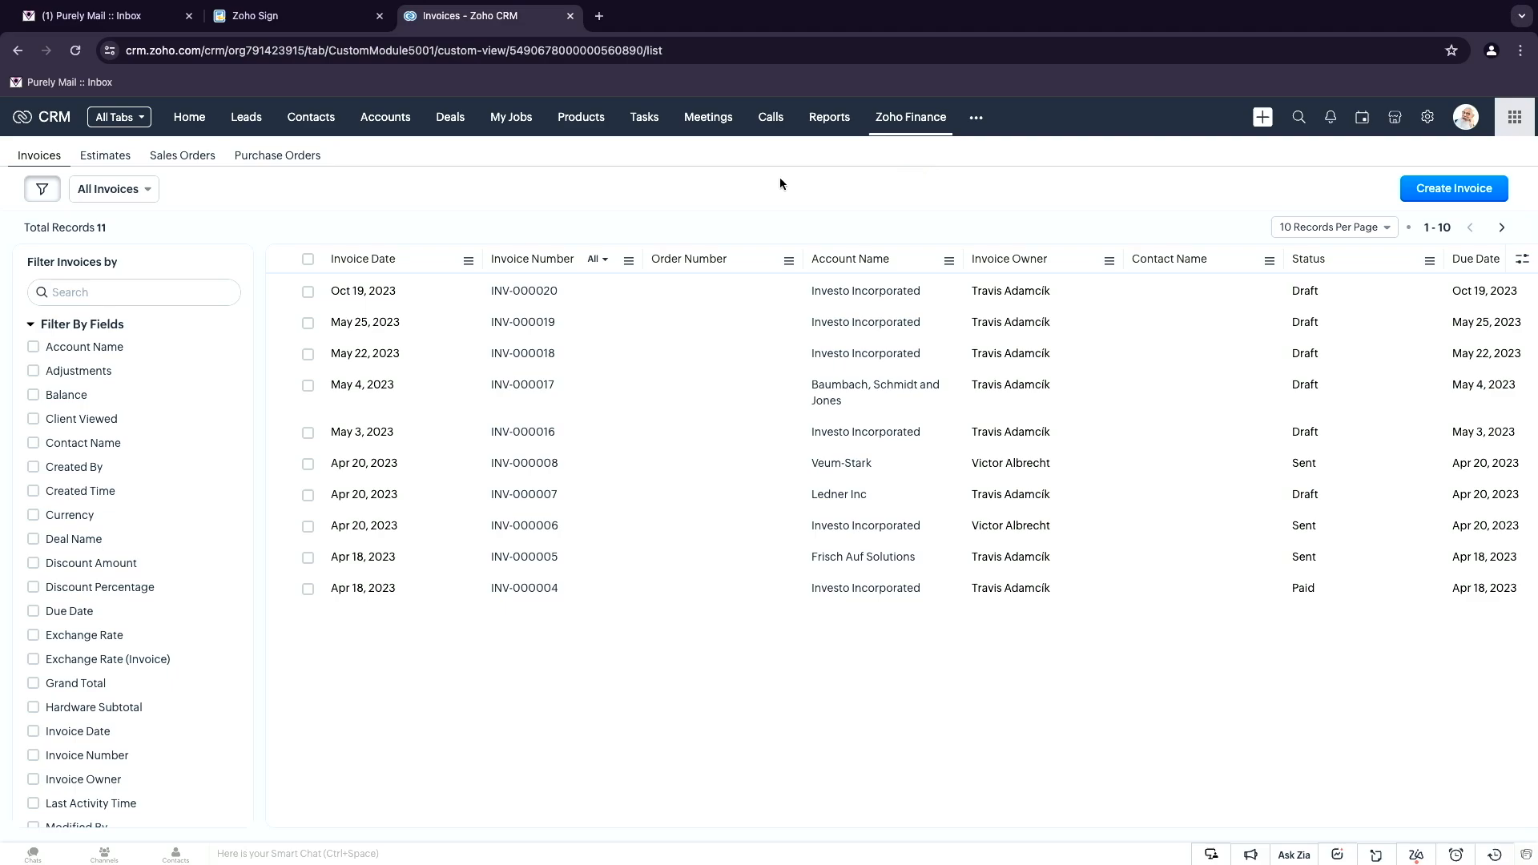
- Open invoice INV-000020 for Investo Incorporated in the CRM and review its items and balance due
click(541, 299)
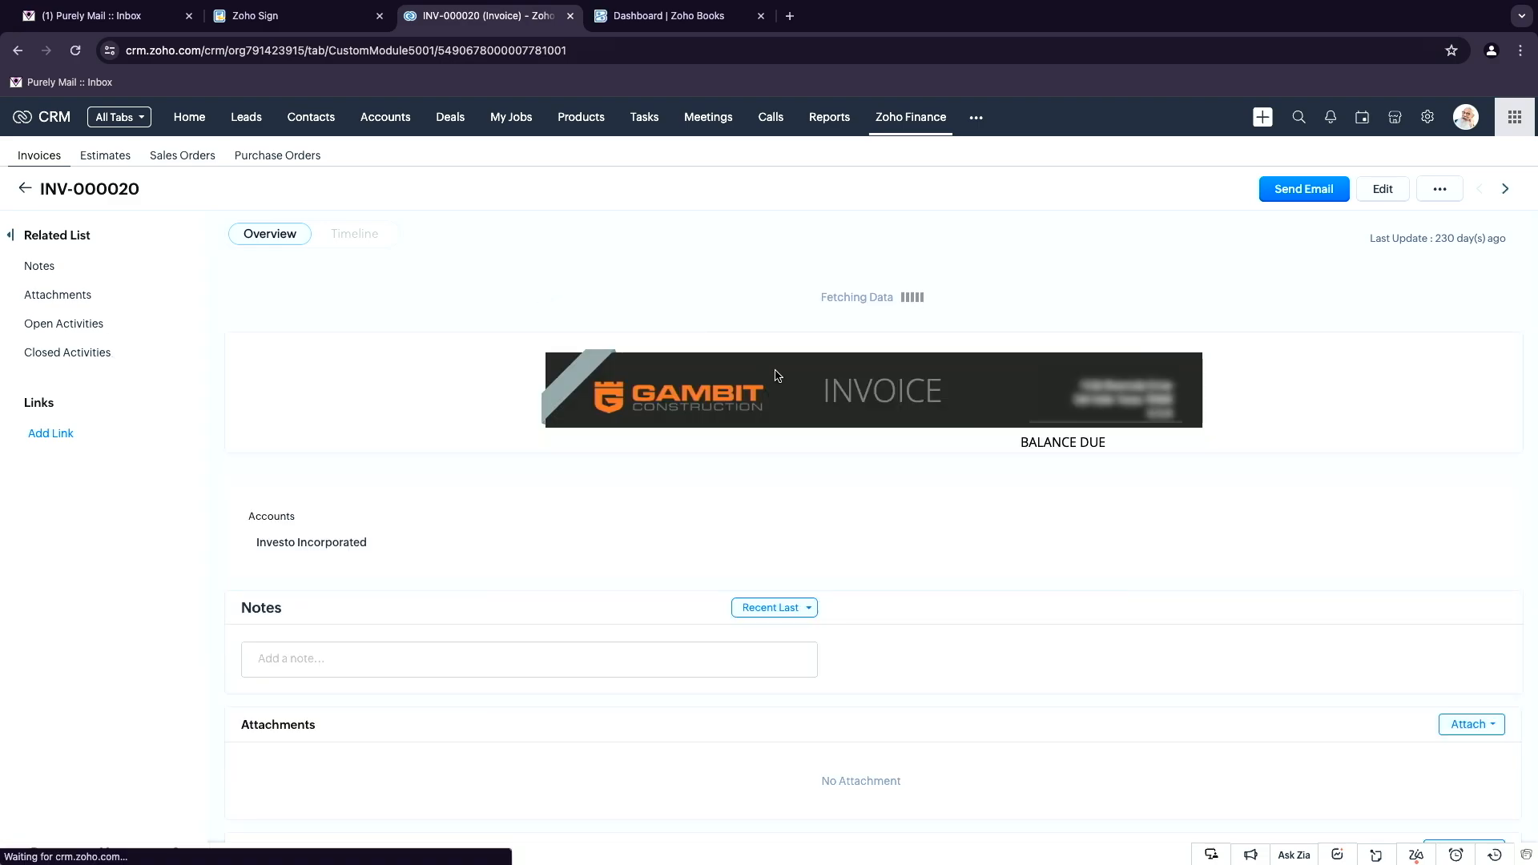
scroll(786, 383, down, 2)
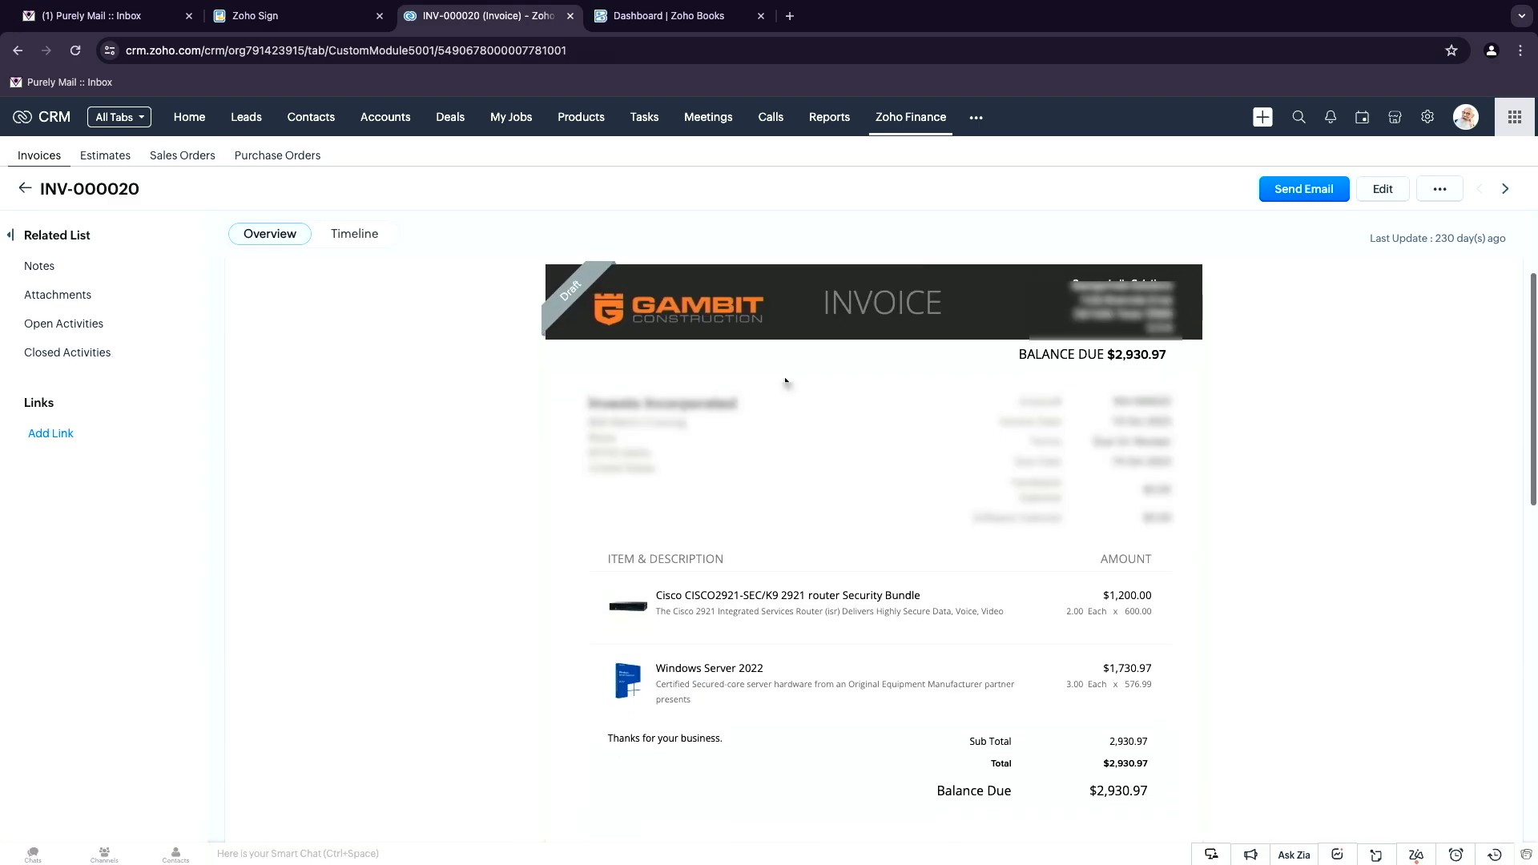
scroll(787, 384, up, 1)
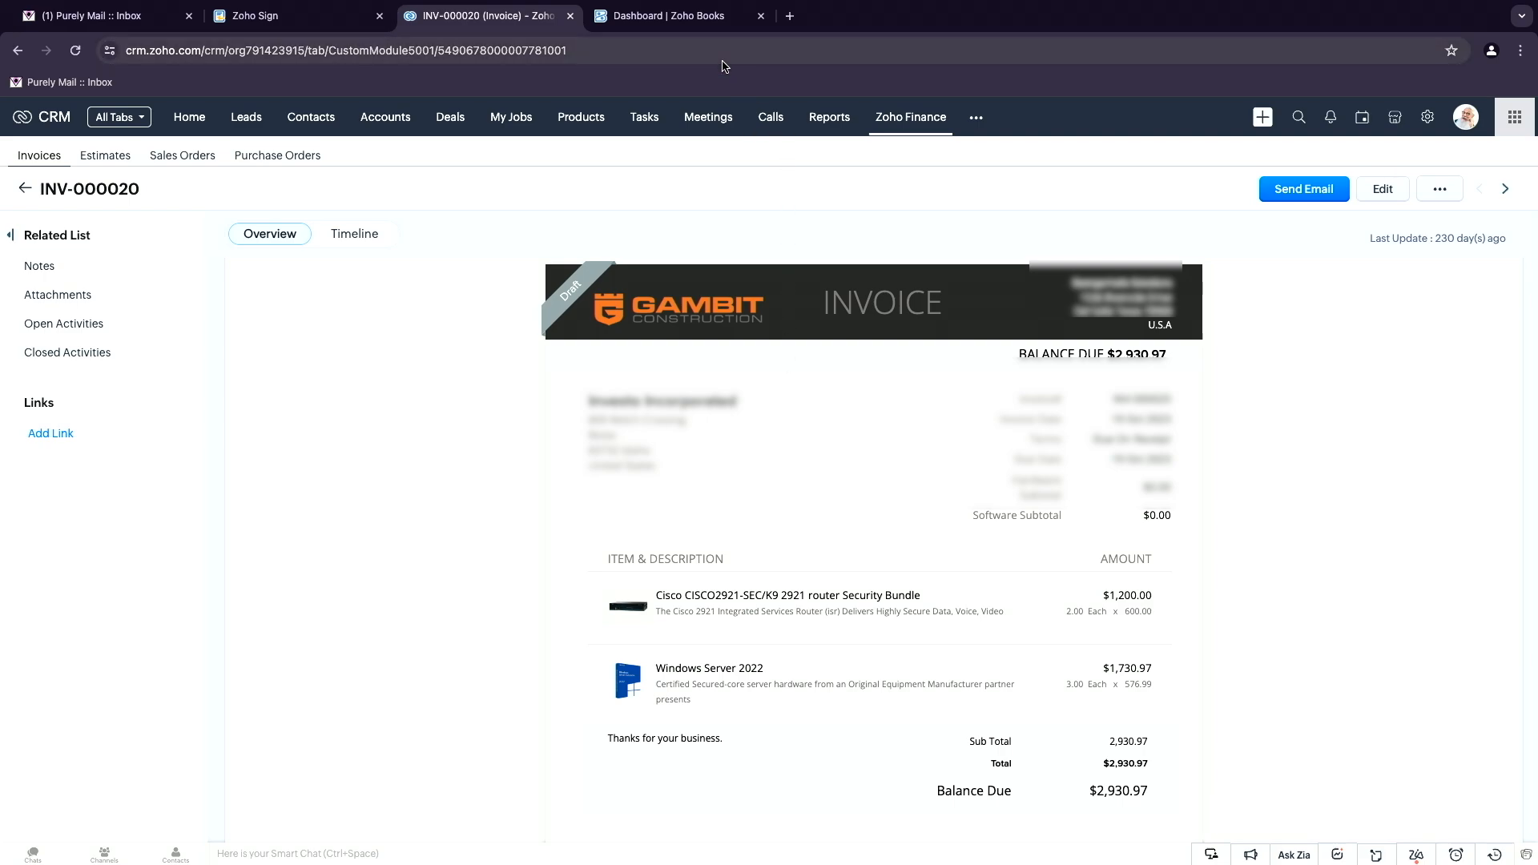
- Switch to Zoho Books, go to the sales invoices, and open invoice INV-000020 for Investo Incorporated
click(708, 22)
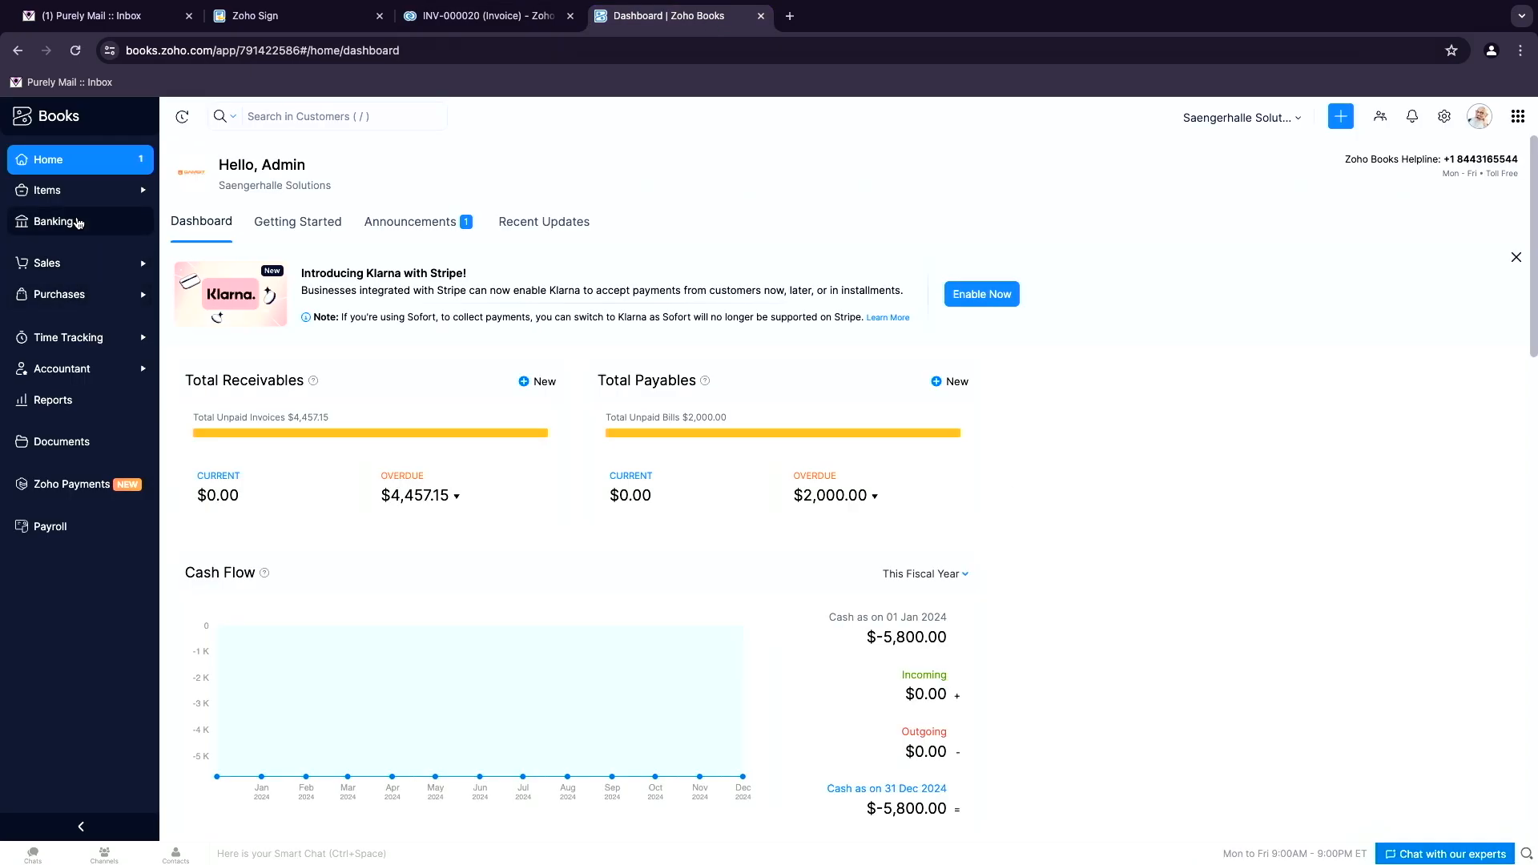
click(77, 221)
click(97, 190)
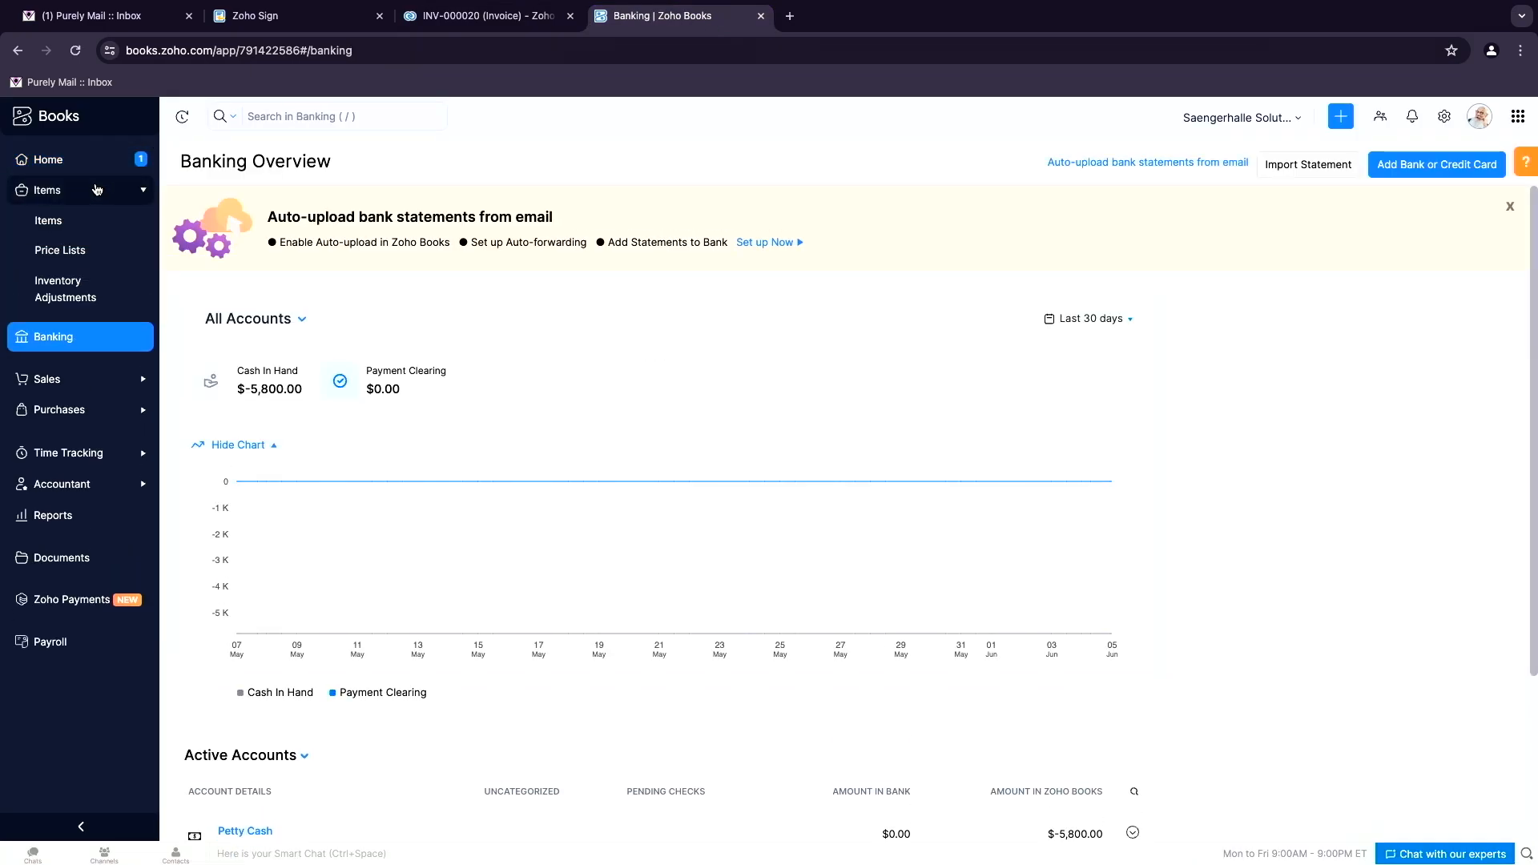
click(72, 383)
click(67, 355)
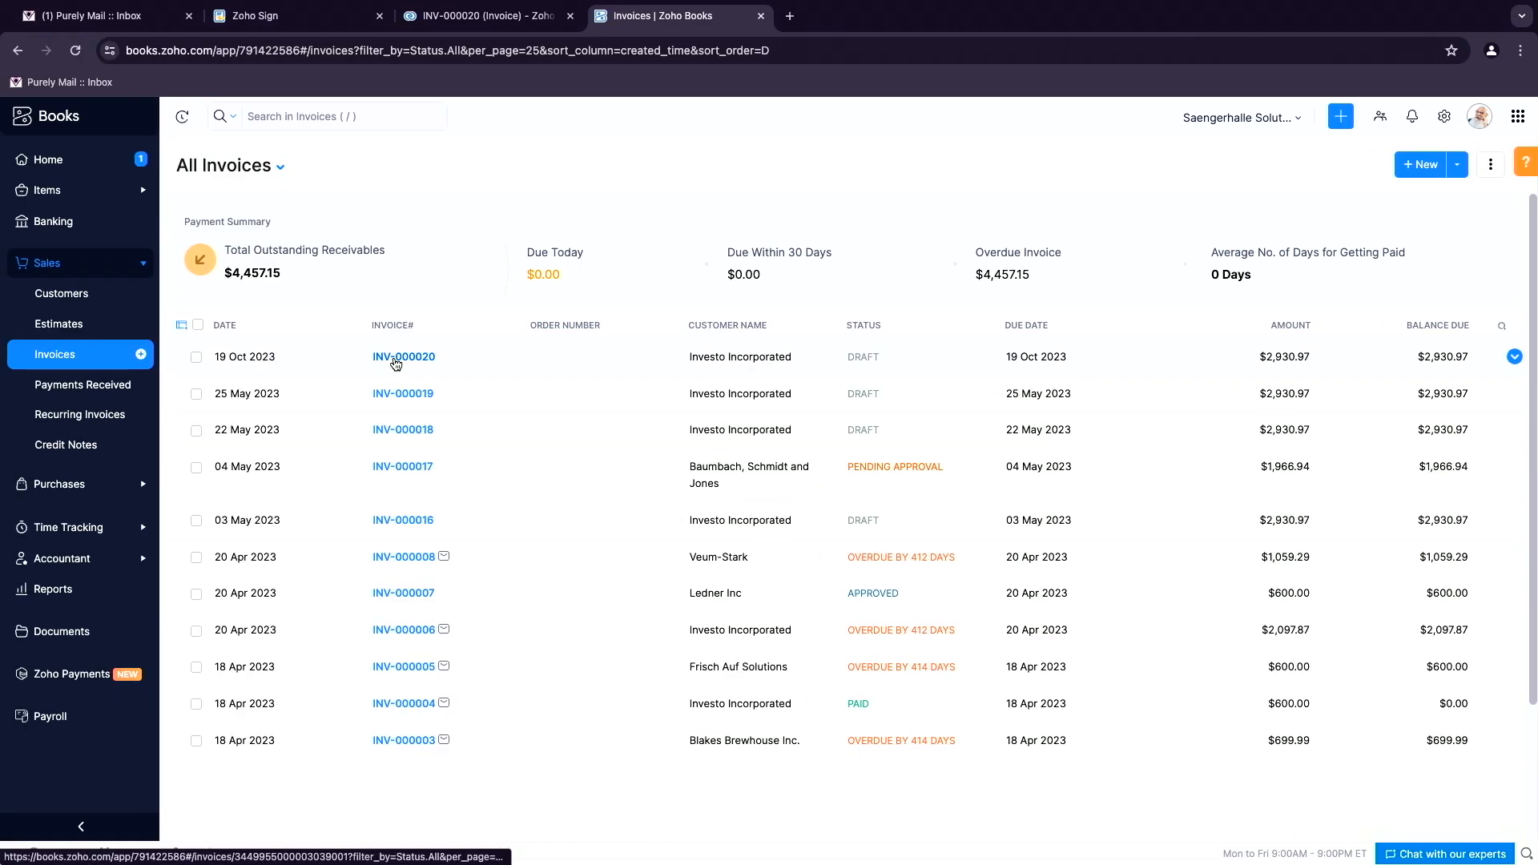
click(396, 361)
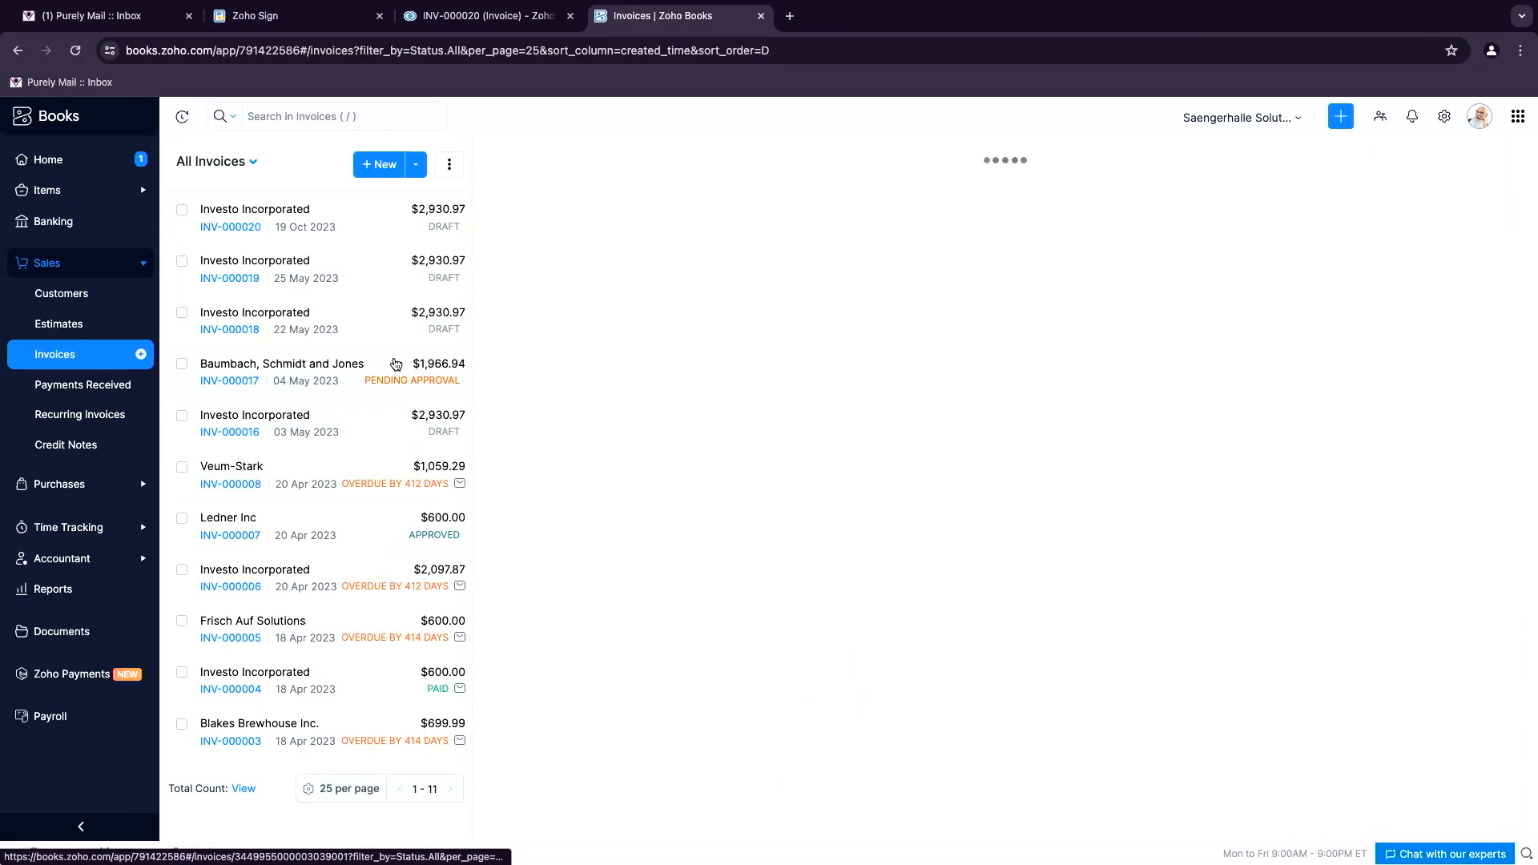